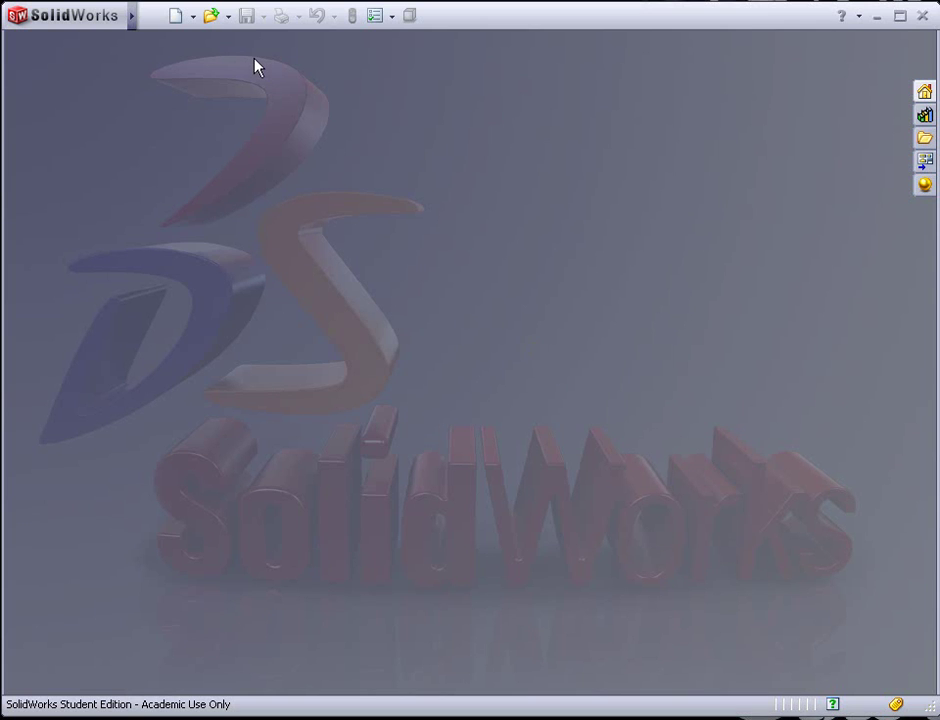
Step: Open the Exercise 12 DWG from SolidWorks Advanced 1-07 > Sample Files > Exercise 12
left_click(211, 16)
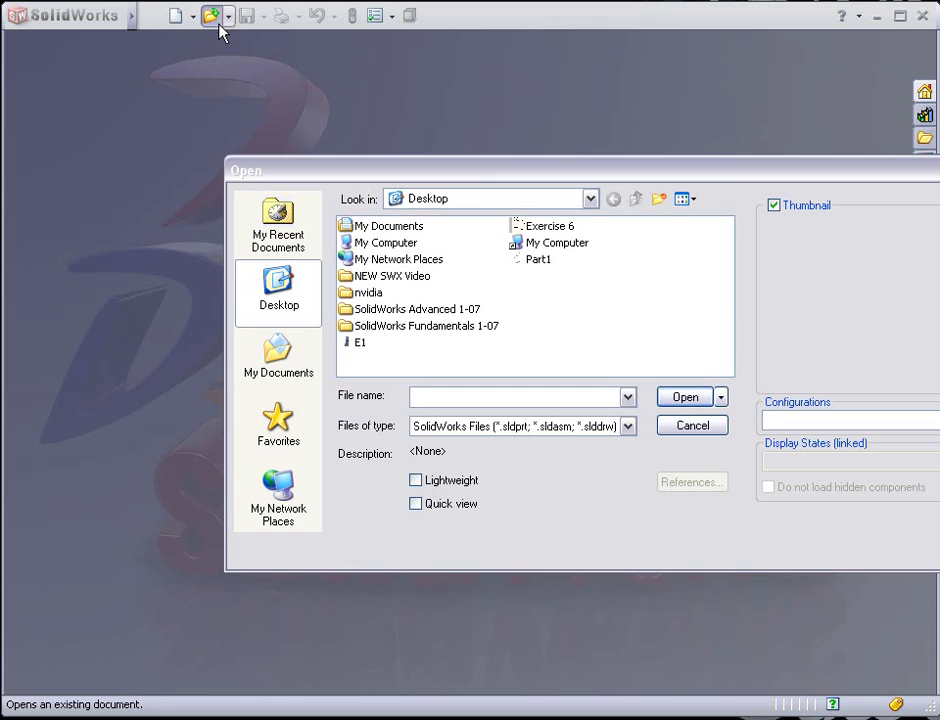
double_click(416, 310)
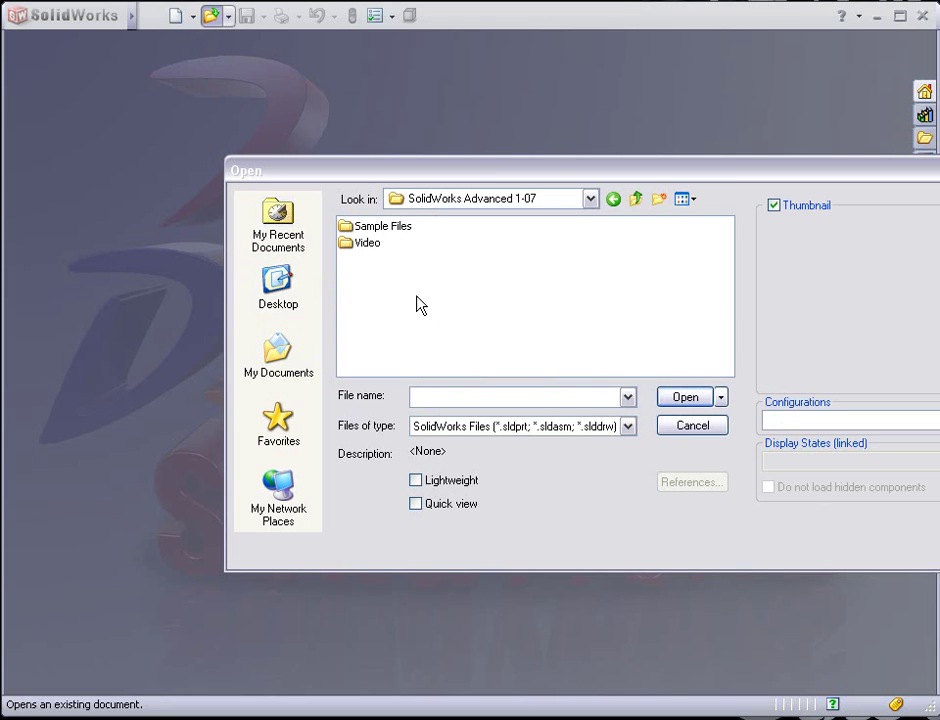
double_click(390, 230)
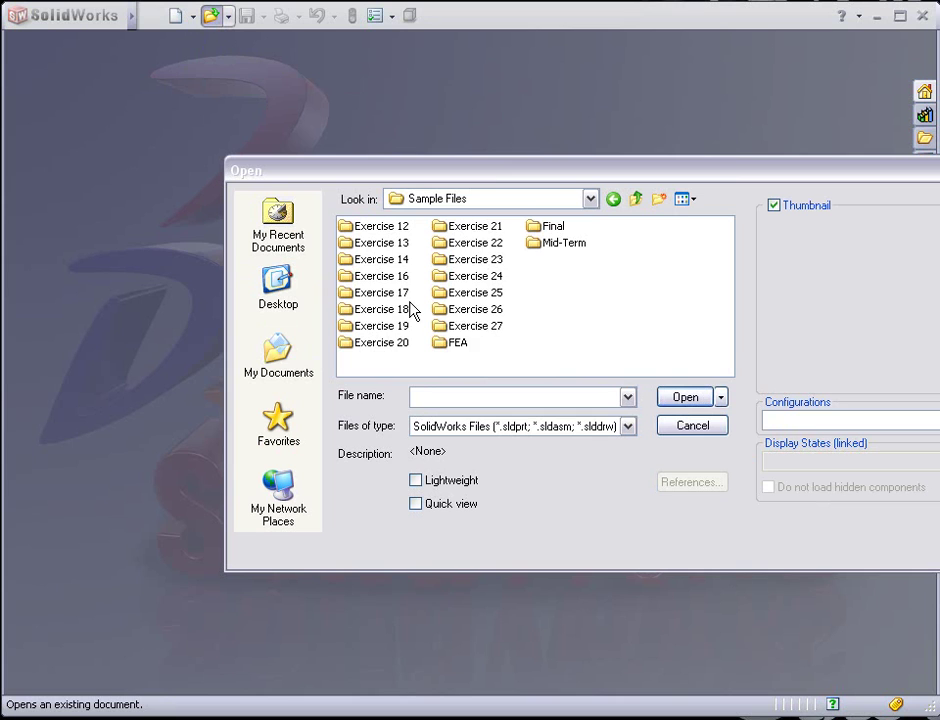
double_click(400, 226)
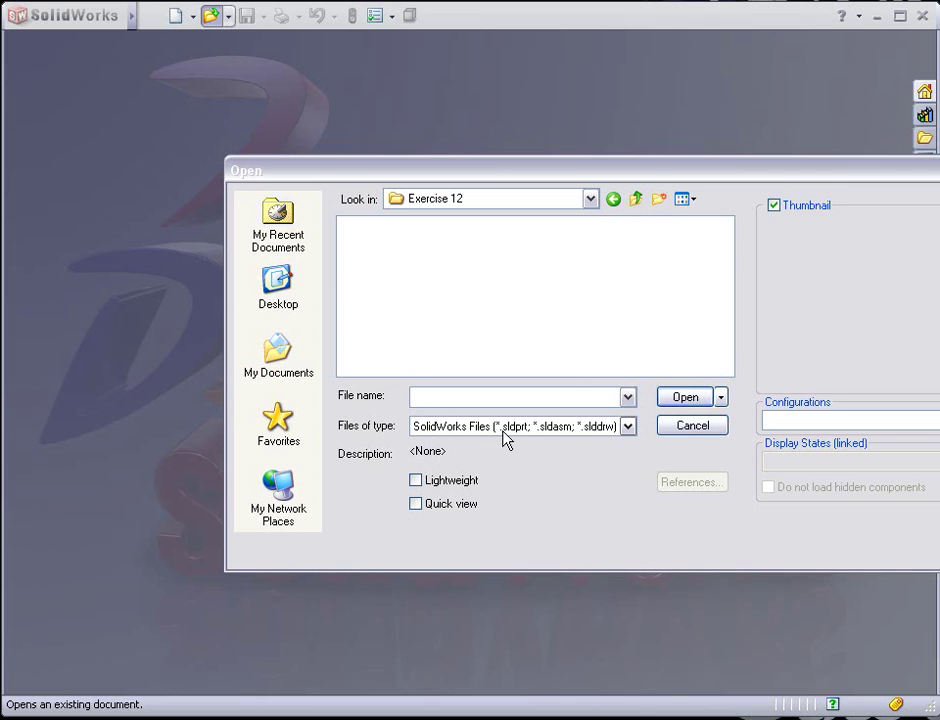
left_click(627, 430)
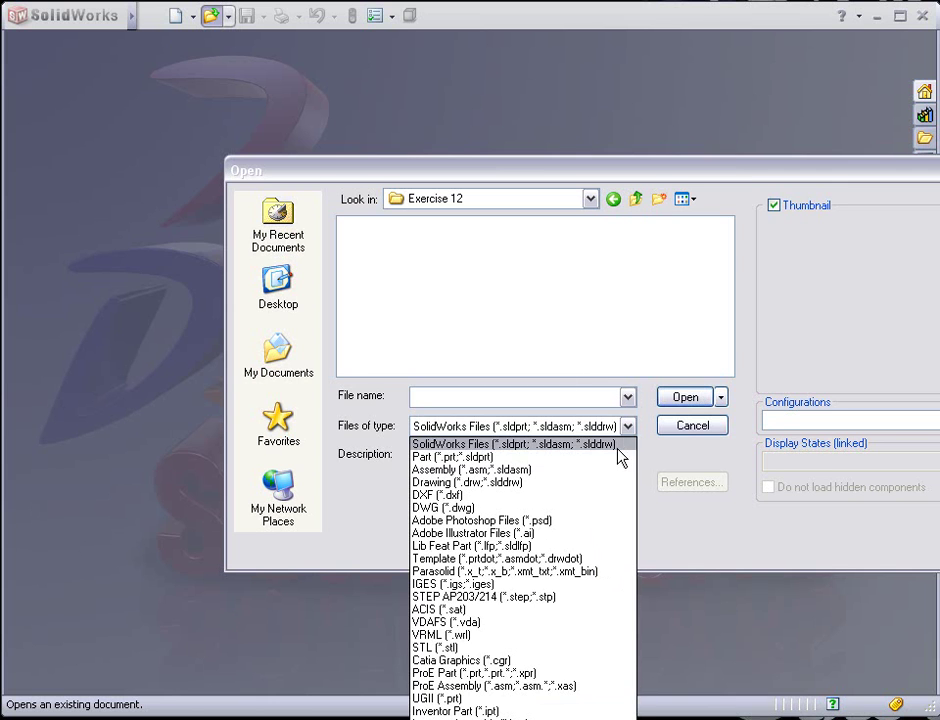
left_click(470, 509)
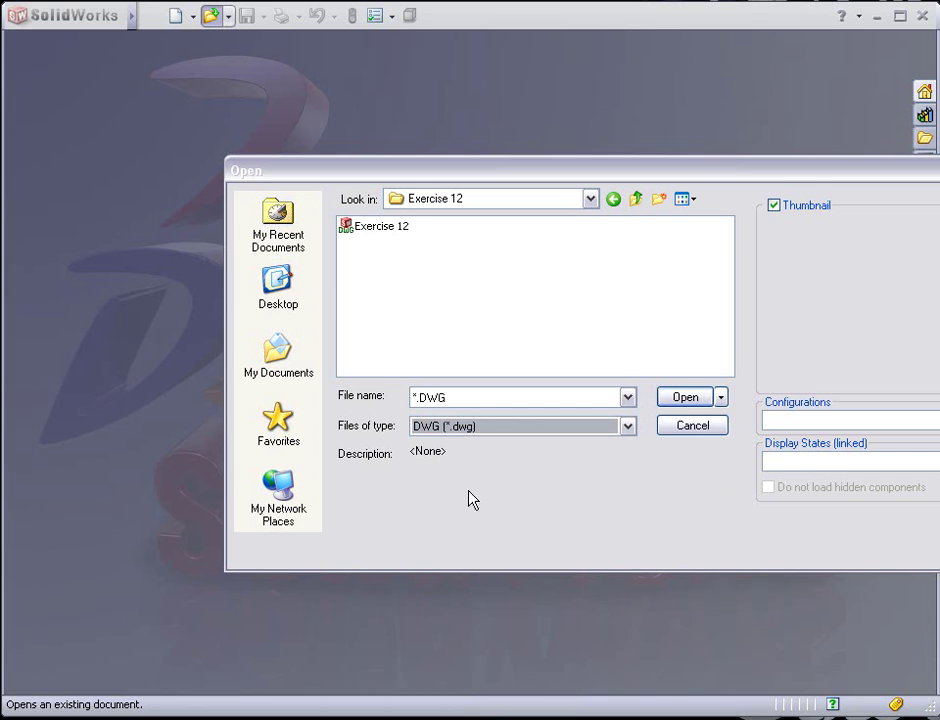
double_click(368, 232)
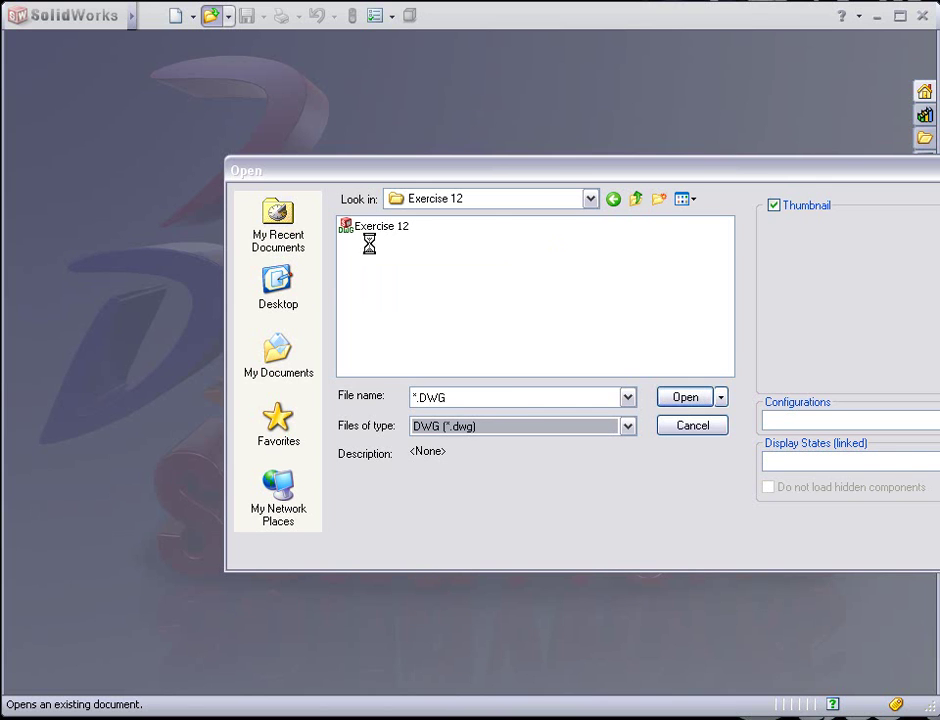
left_click(681, 398)
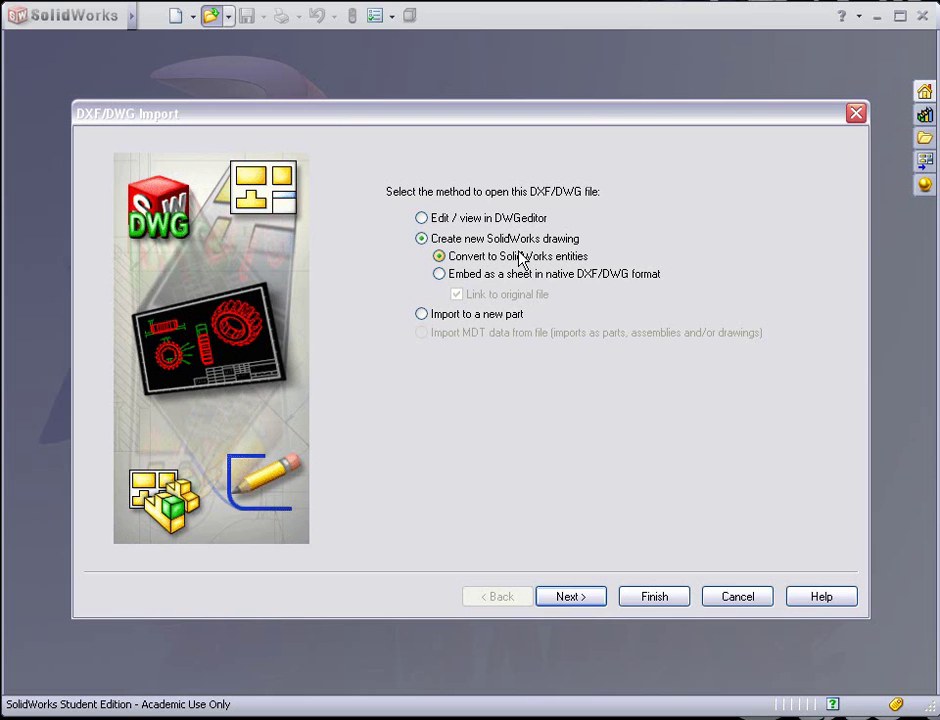
Step: Exclude the DIMENSIONS, ANNOTATIONS, CROSSHATCH, TEMPLATE and DEFPOINTS layers, keeping only GEOMETRY
left_click(577, 600)
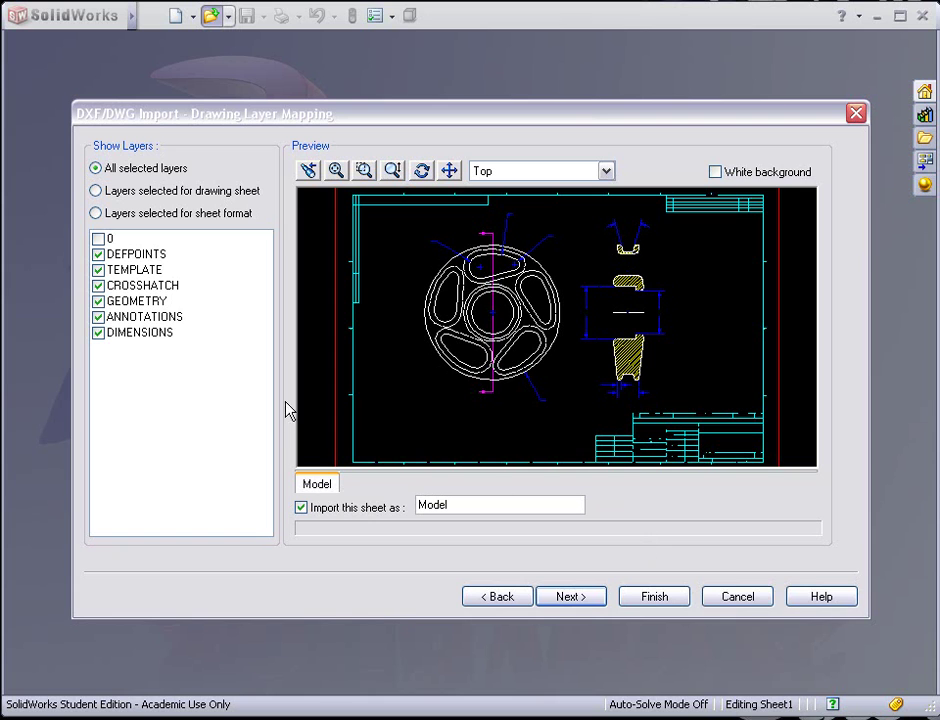
left_click(100, 336)
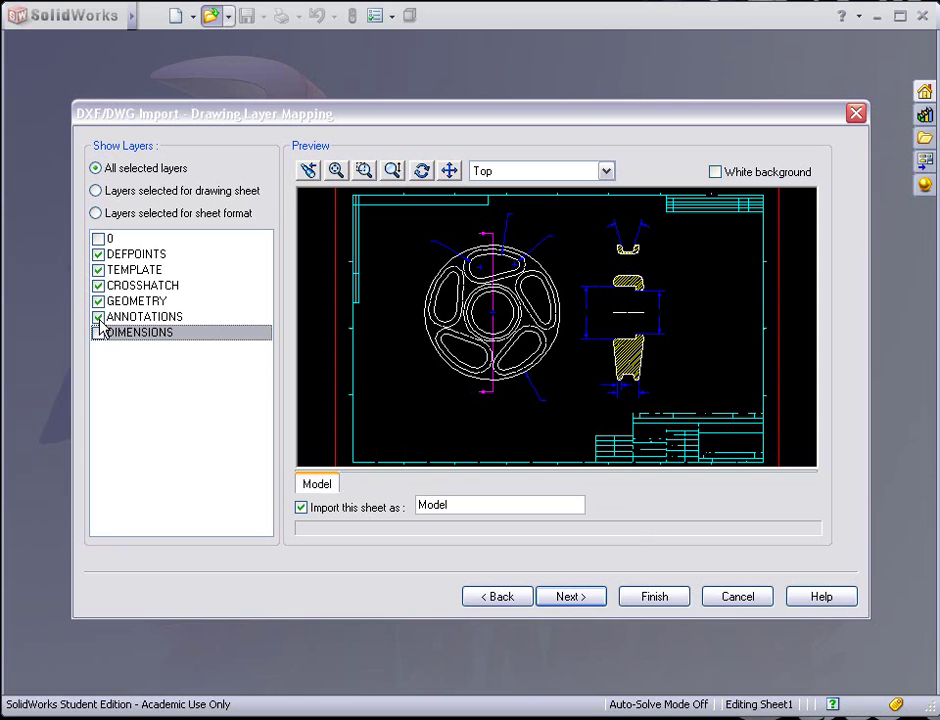
left_click(99, 317)
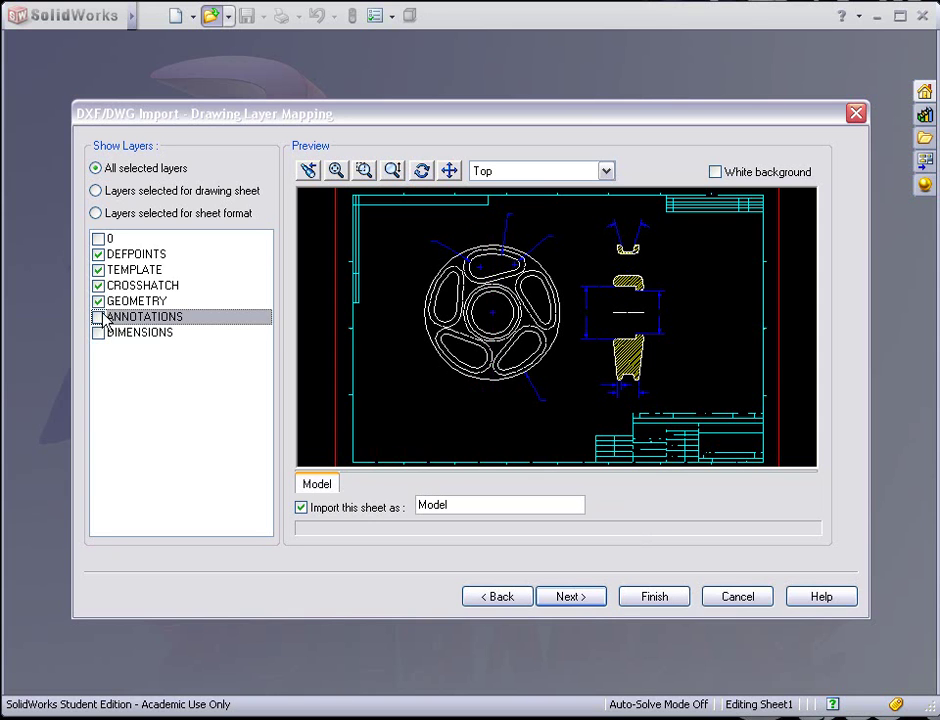
left_click(99, 286)
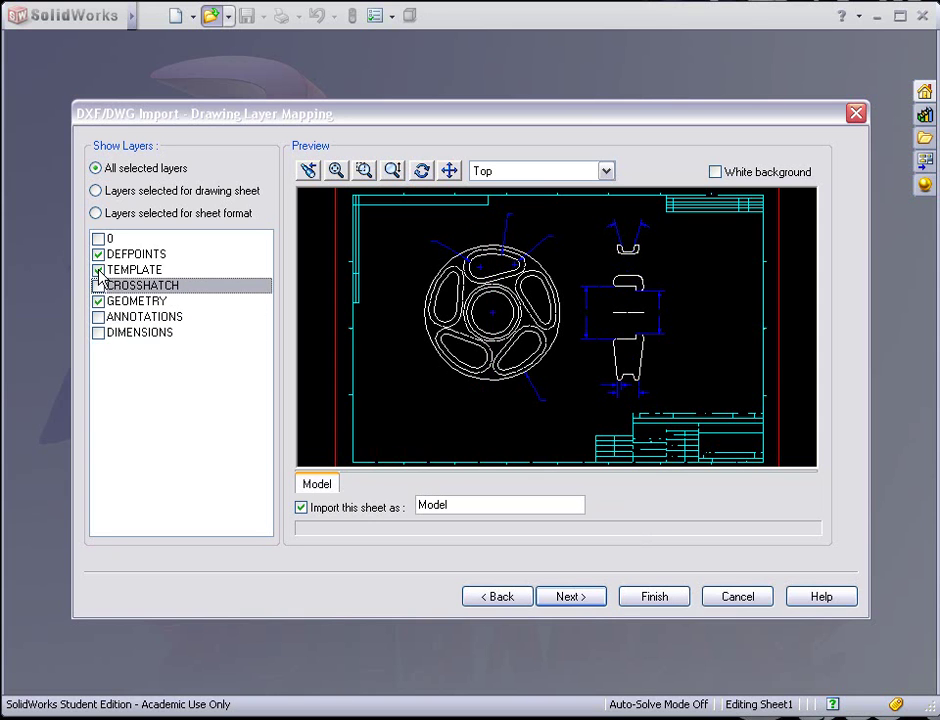
left_click(99, 270)
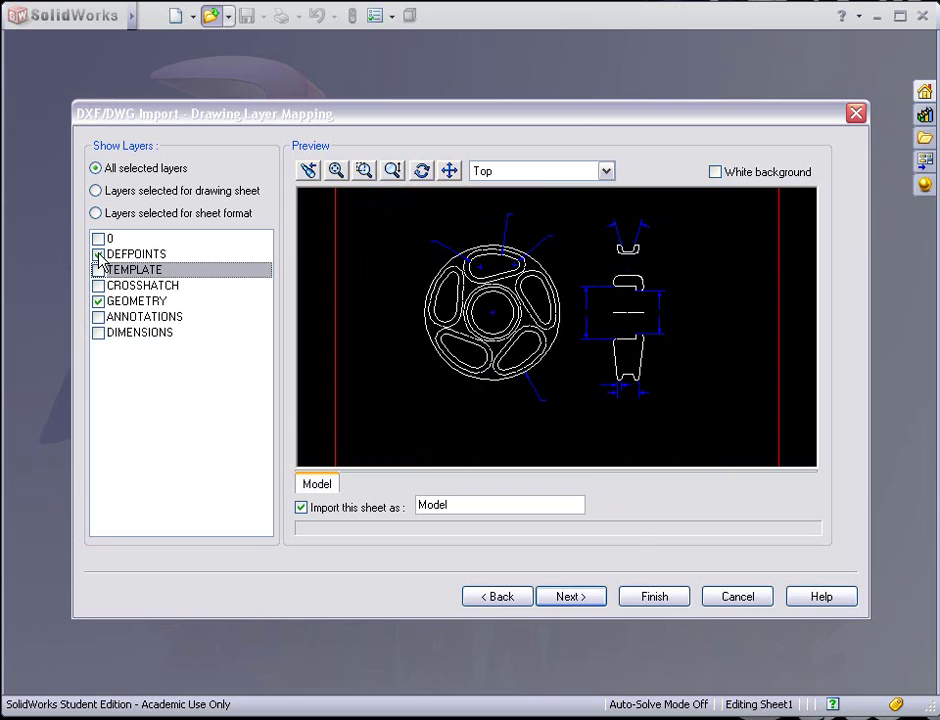
left_click(99, 255)
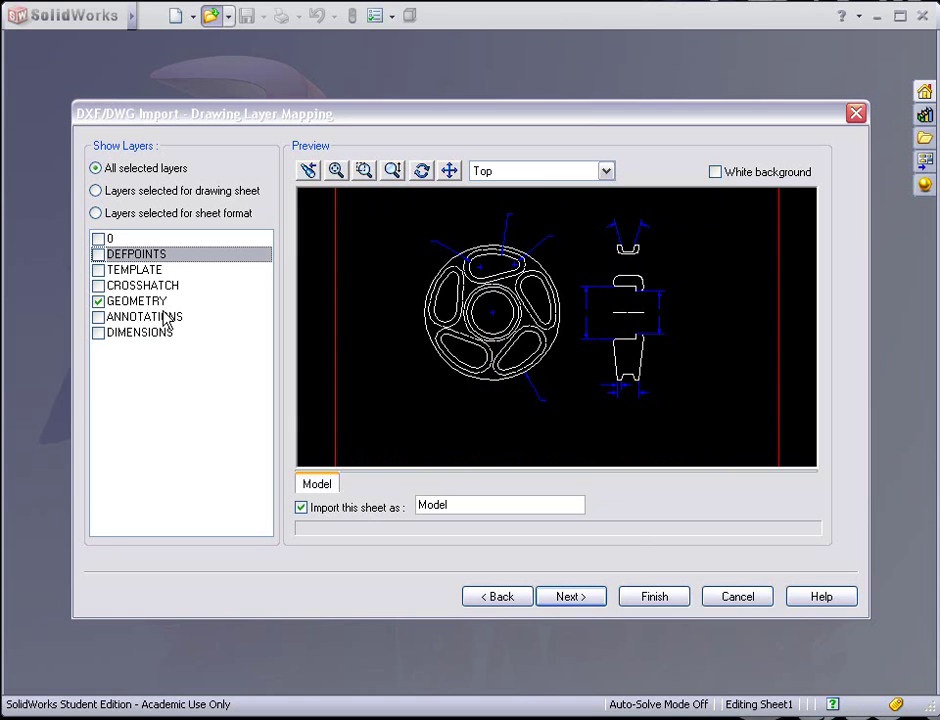
left_click(577, 598)
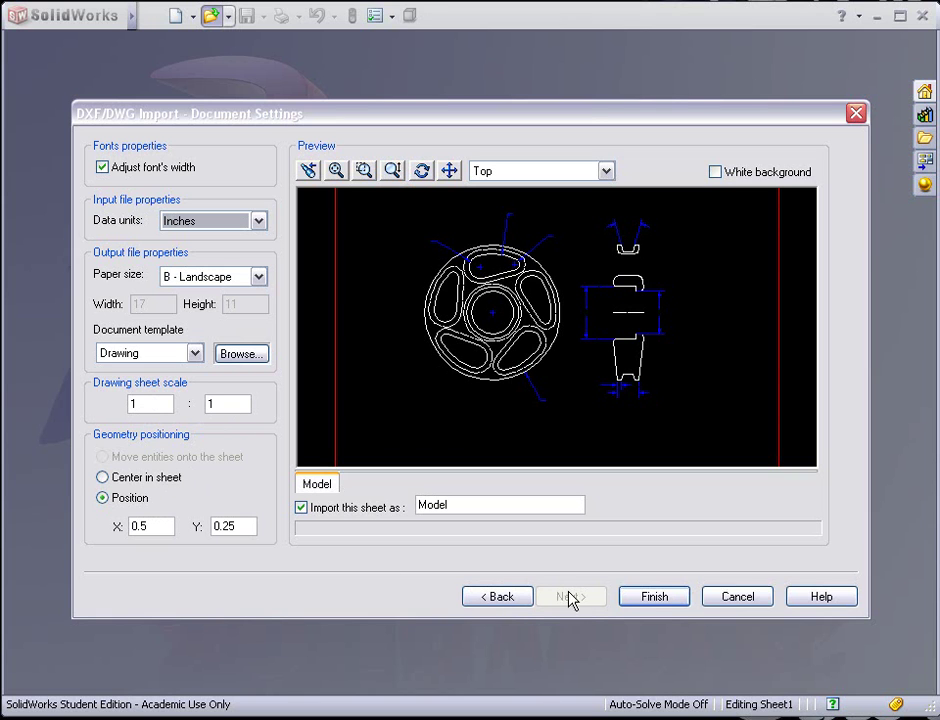
Step: Finish the import into new drawing Draw1 and zoom in on Sheet1
left_click(656, 598)
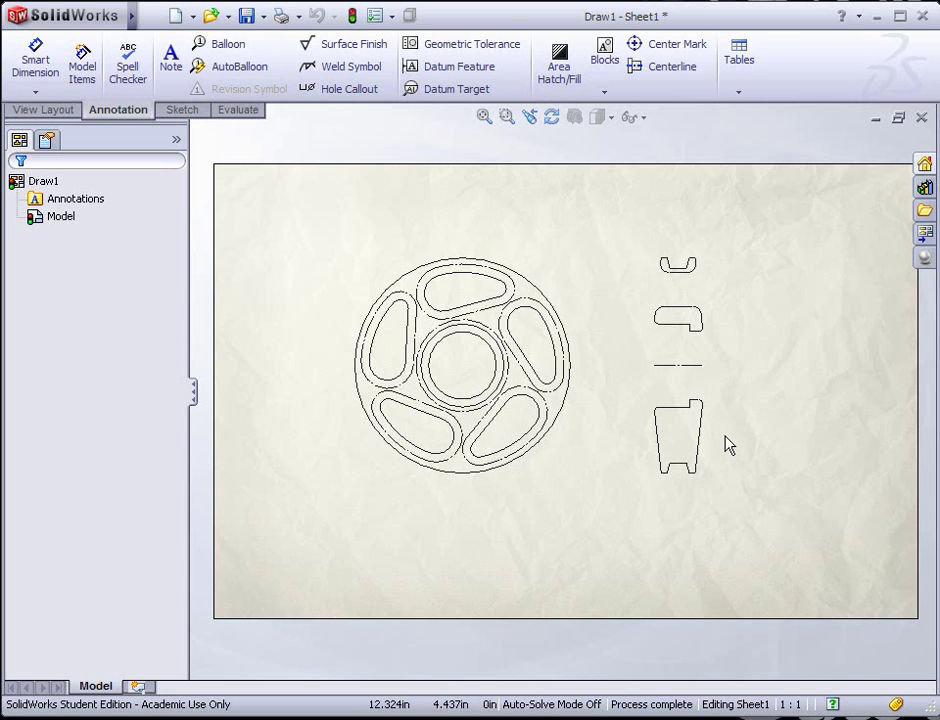
scroll(707, 418, "down", 2)
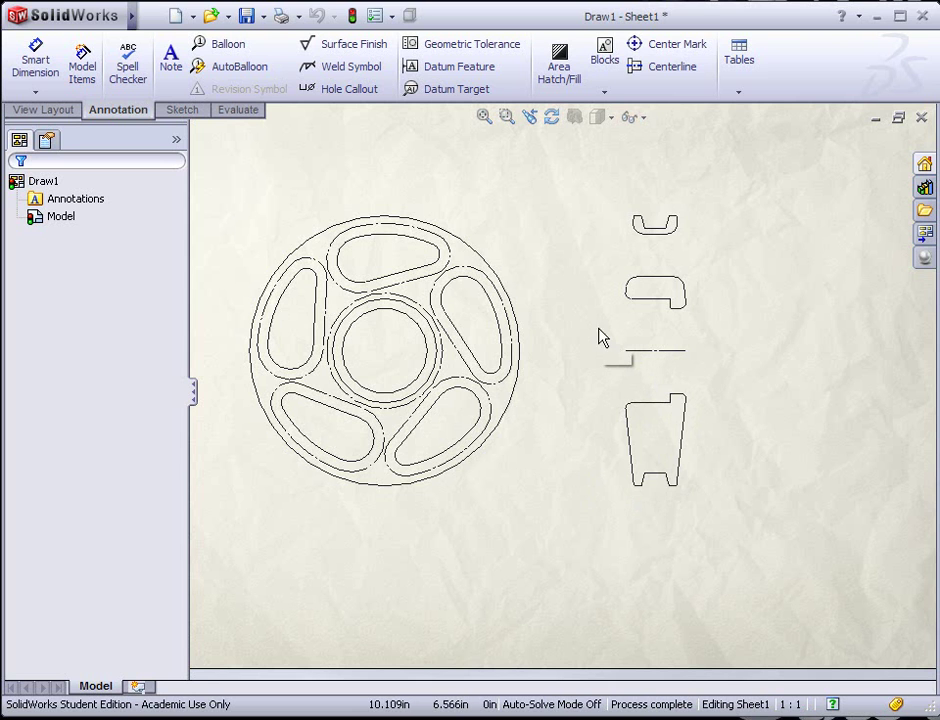
Step: Box-select the lower-right side-profile view and copy it with Edit > Copy
mouse_move(593, 329)
left_mouse_down()
mouse_move(692, 408)
mouse_move(701, 485)
mouse_move(724, 525)
left_mouse_up()
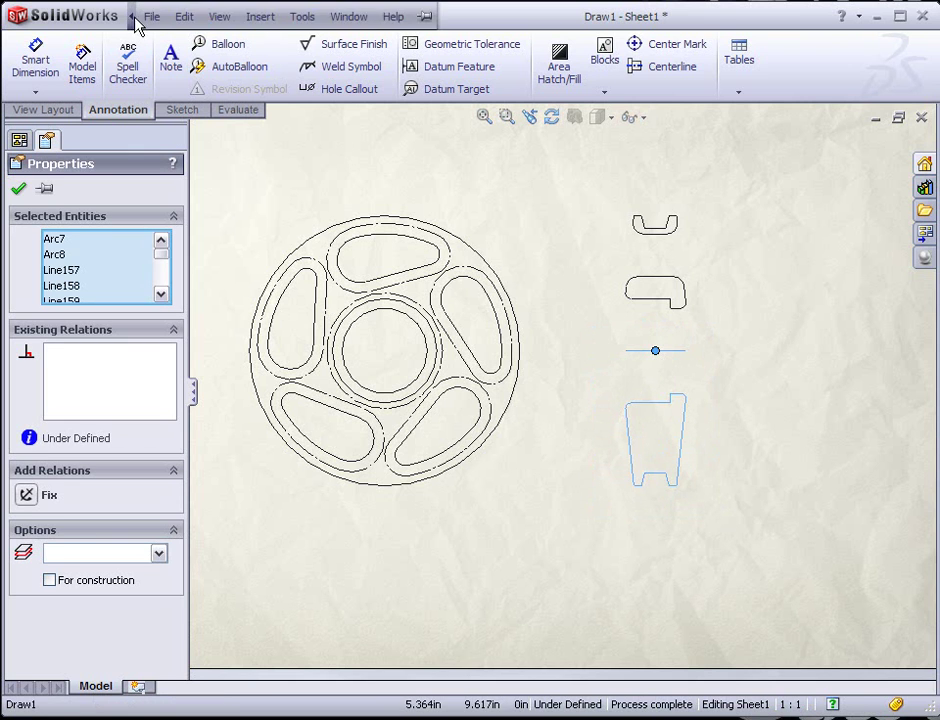
left_click(150, 17)
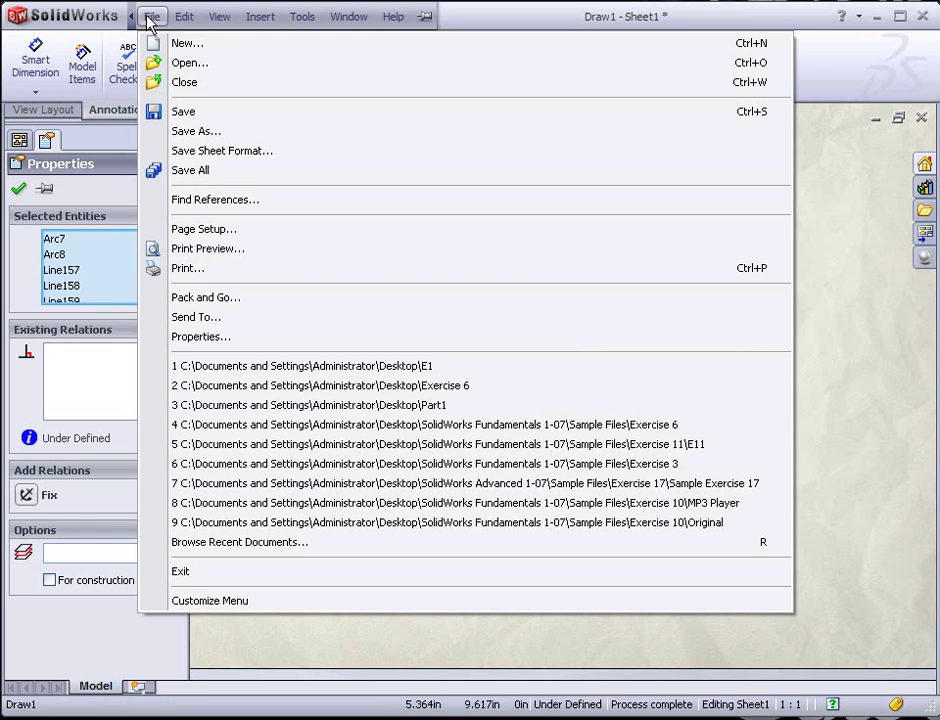
mouse_move(183, 18)
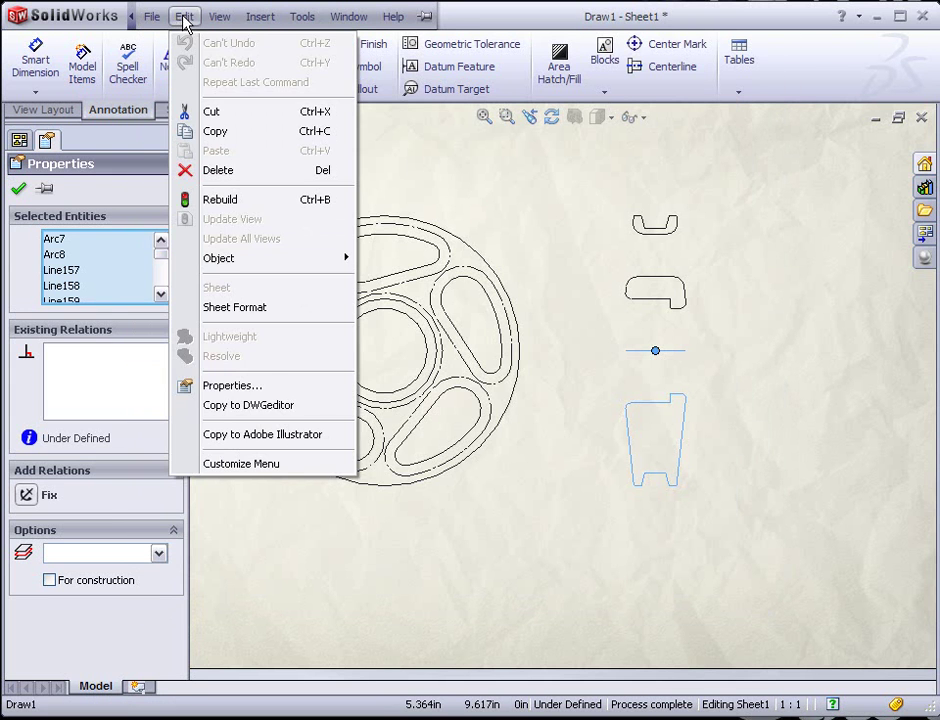
left_click(212, 133)
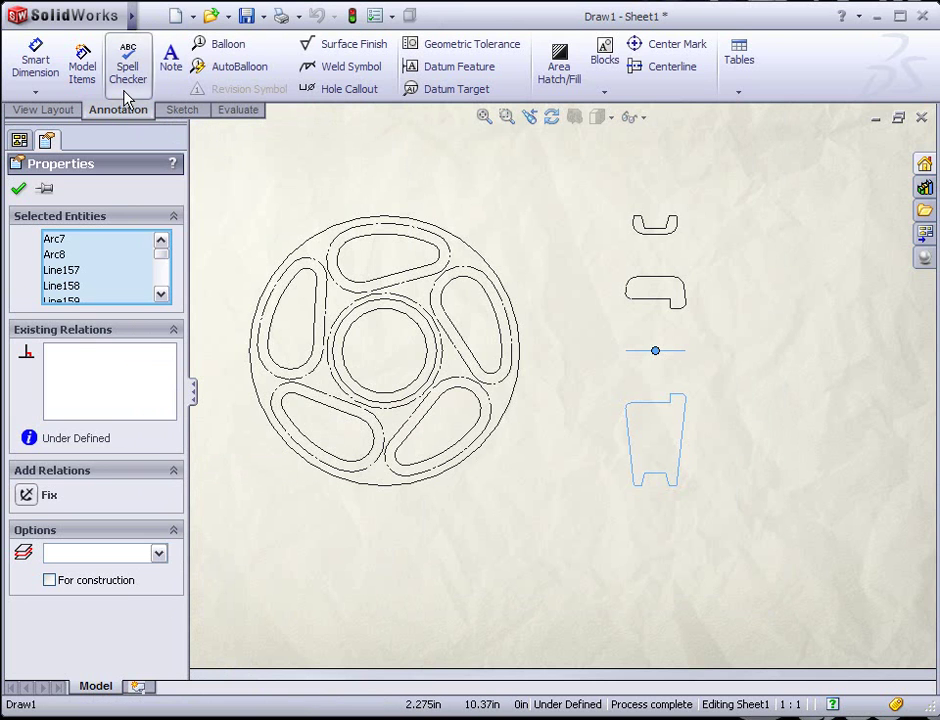
Step: Create a new part and paste the copied profile onto its Right Plane
left_click(176, 16)
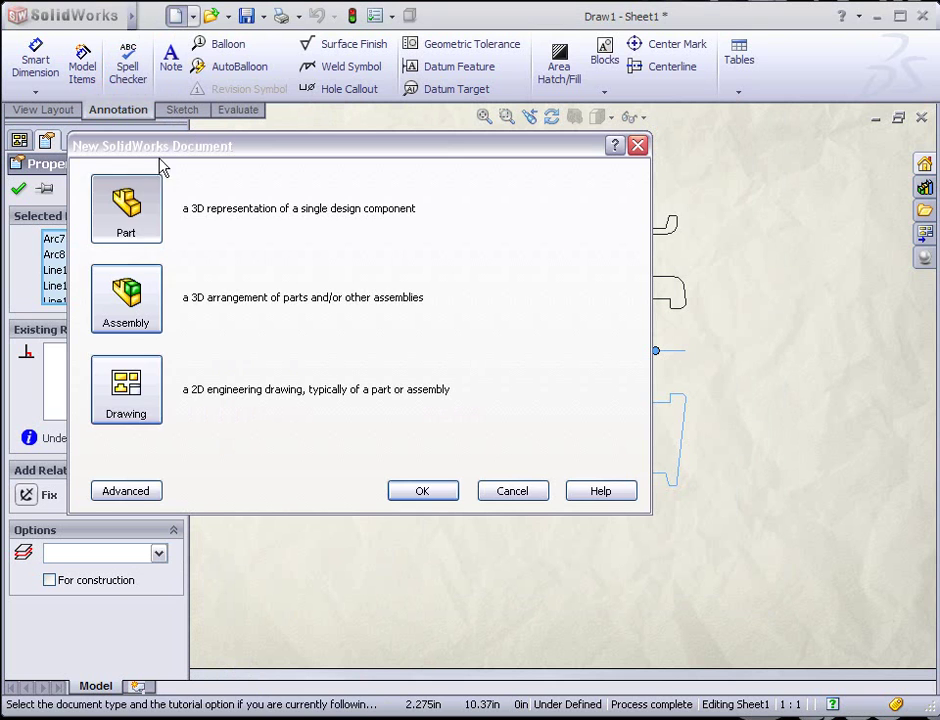
left_click(420, 490)
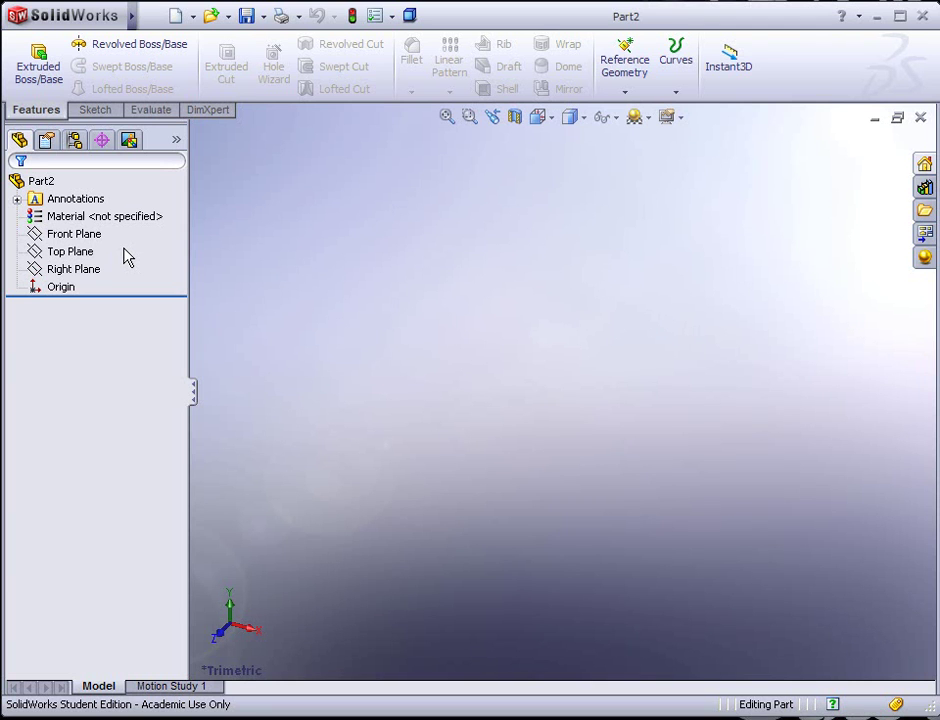
left_click(64, 272)
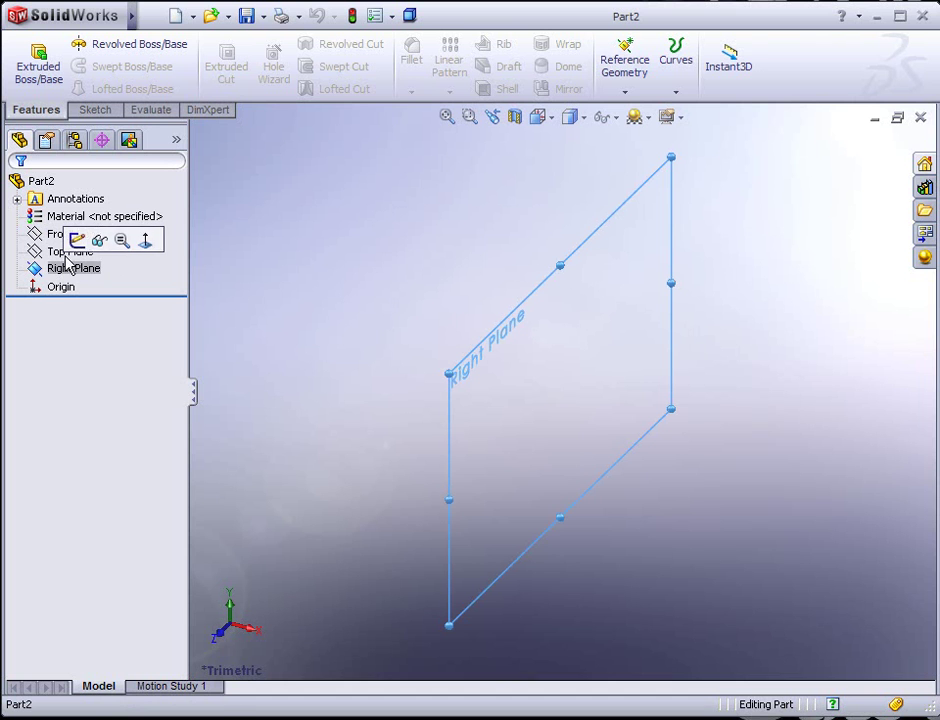
mouse_move(131, 27)
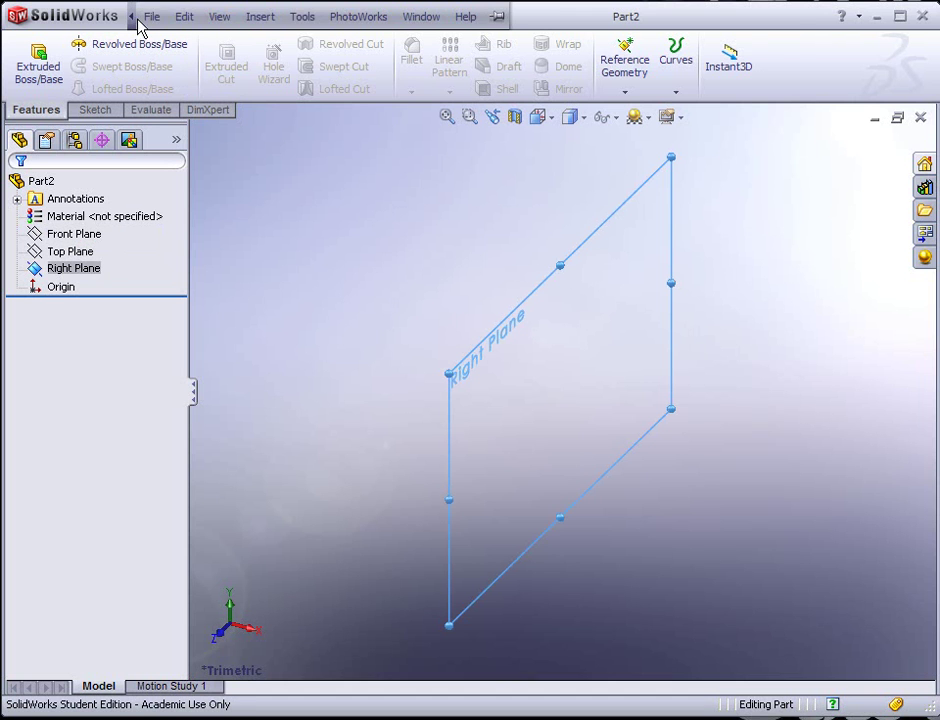
left_click(185, 20)
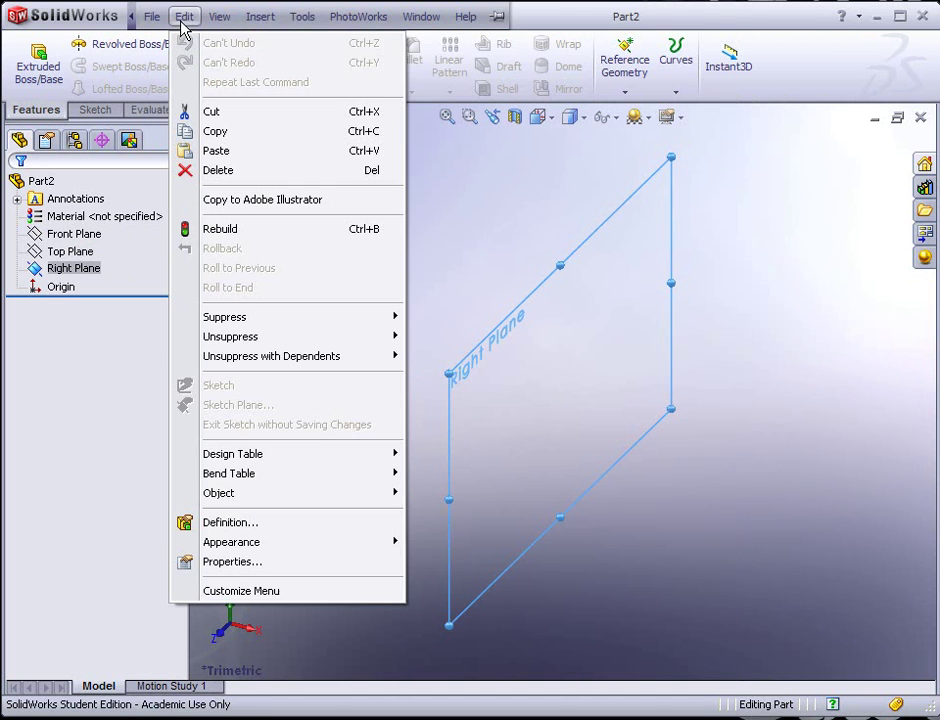
left_click(217, 152)
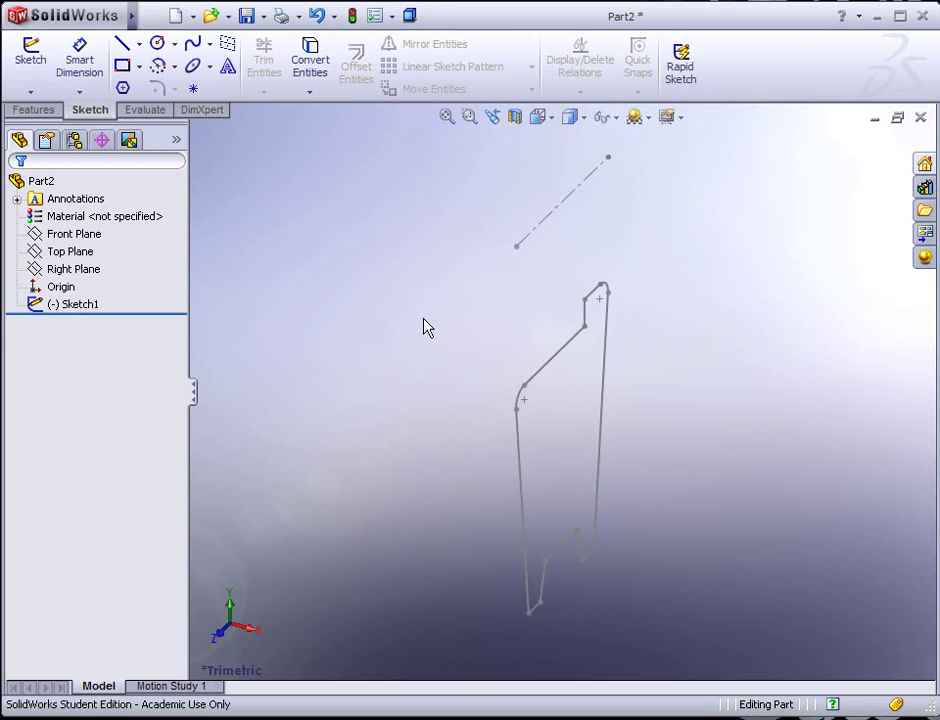
Step: Zoom out and turn on View > Origins to show Part2's origin
scroll(424, 327, "up", 5)
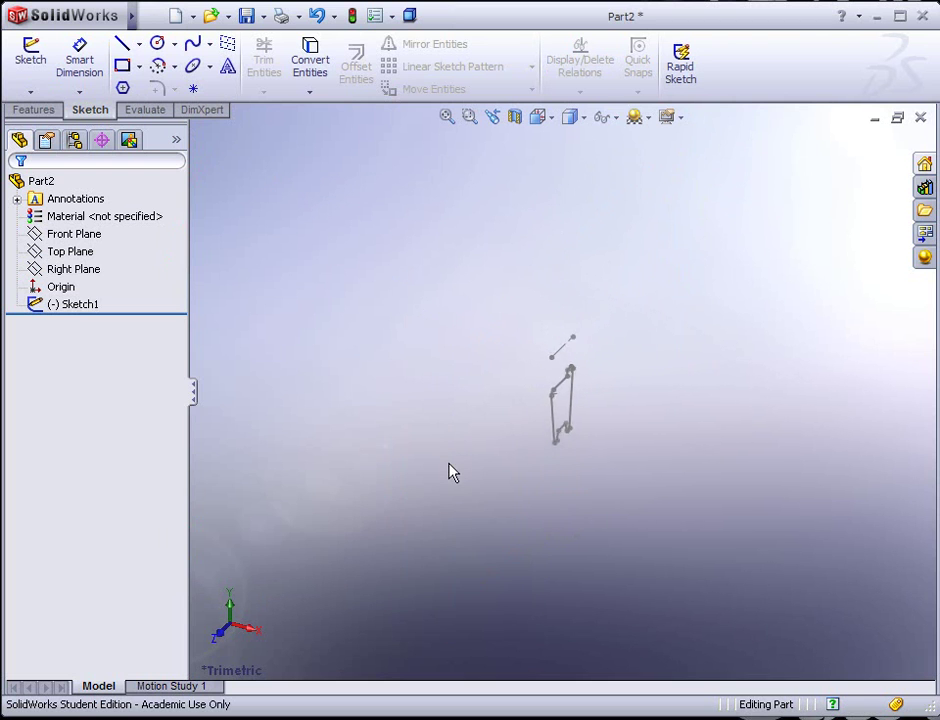
scroll(458, 484, "up", 2)
scroll(550, 432, "down", 1)
scroll(533, 432, "up", 2)
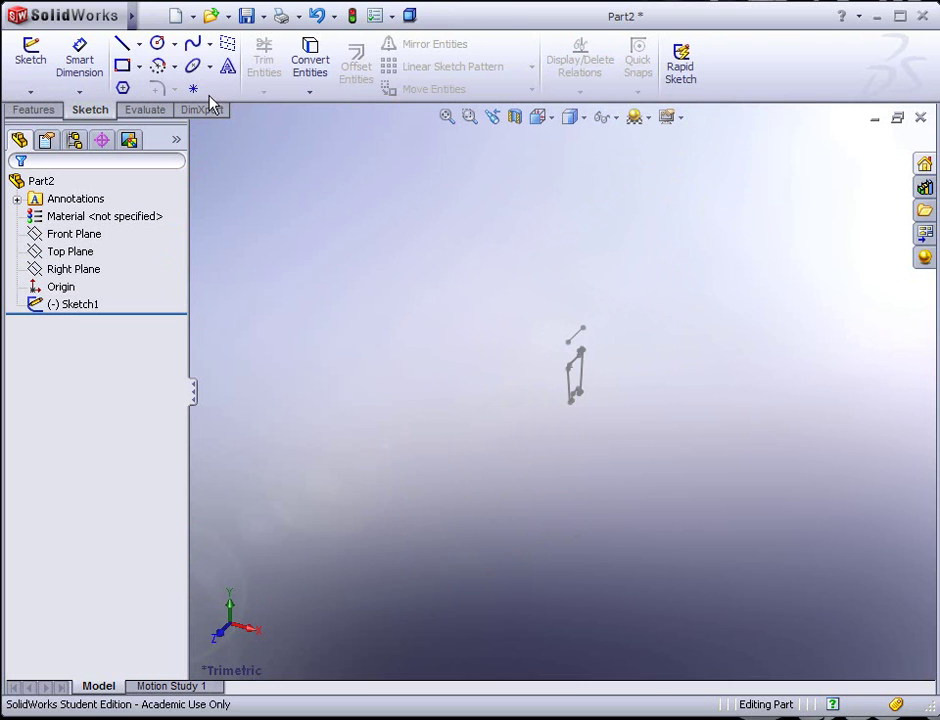
left_click(151, 18)
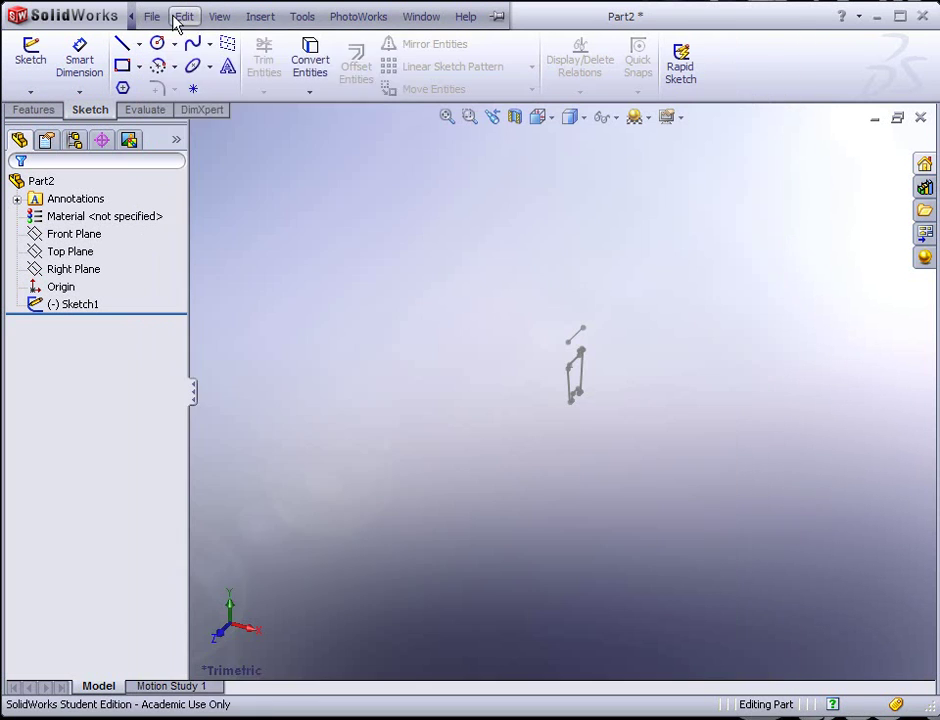
left_click(151, 17)
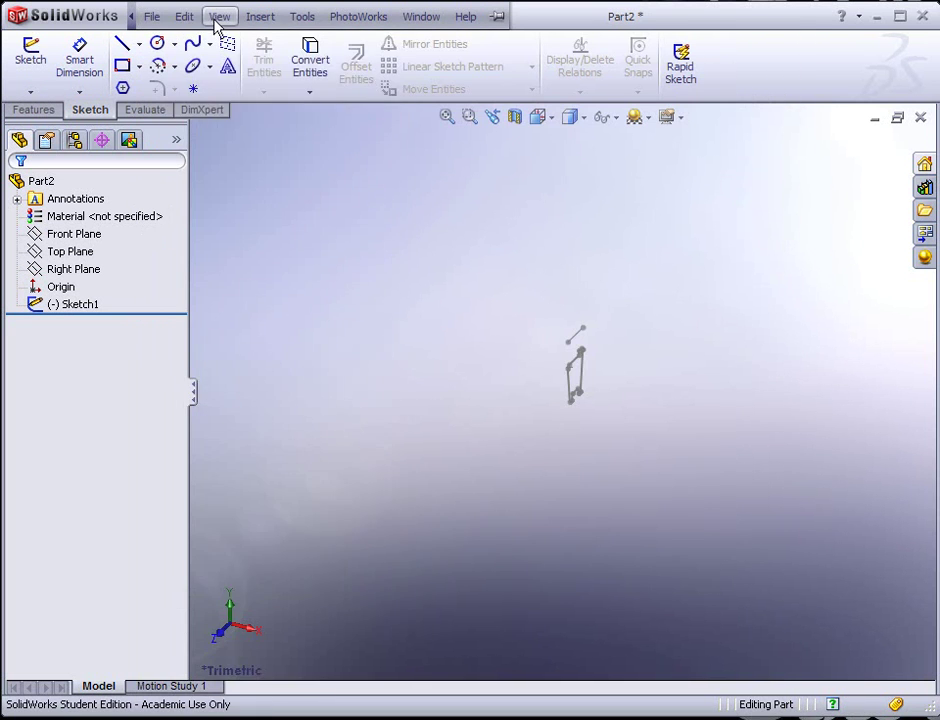
left_click(218, 17)
left_click(250, 237)
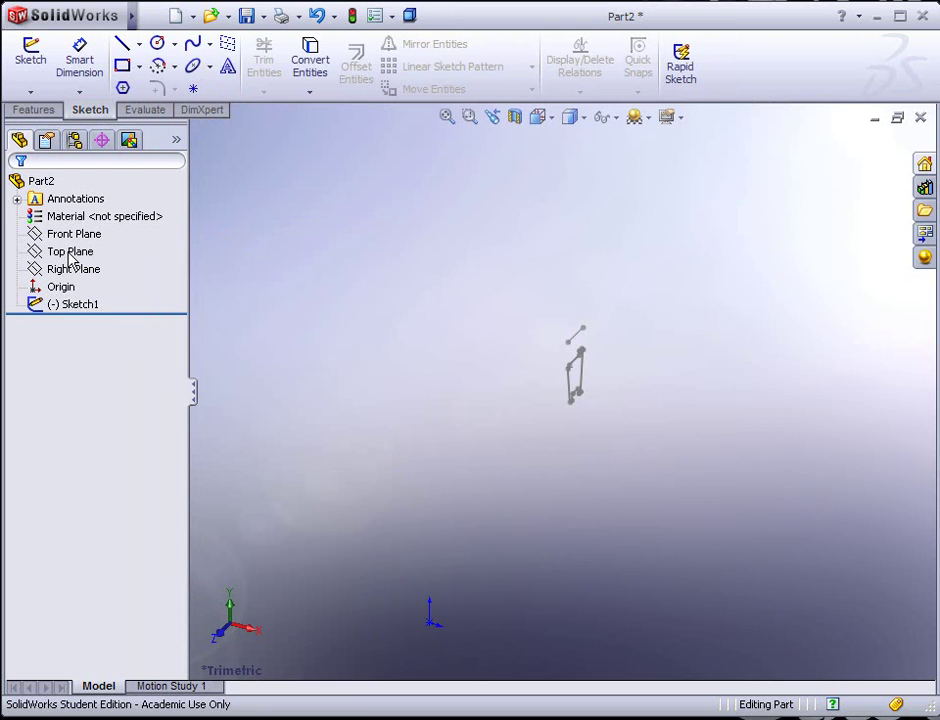
Step: Edit Sketch1 from the FeatureManager tree and orbit the view around its profile
right_click(72, 308)
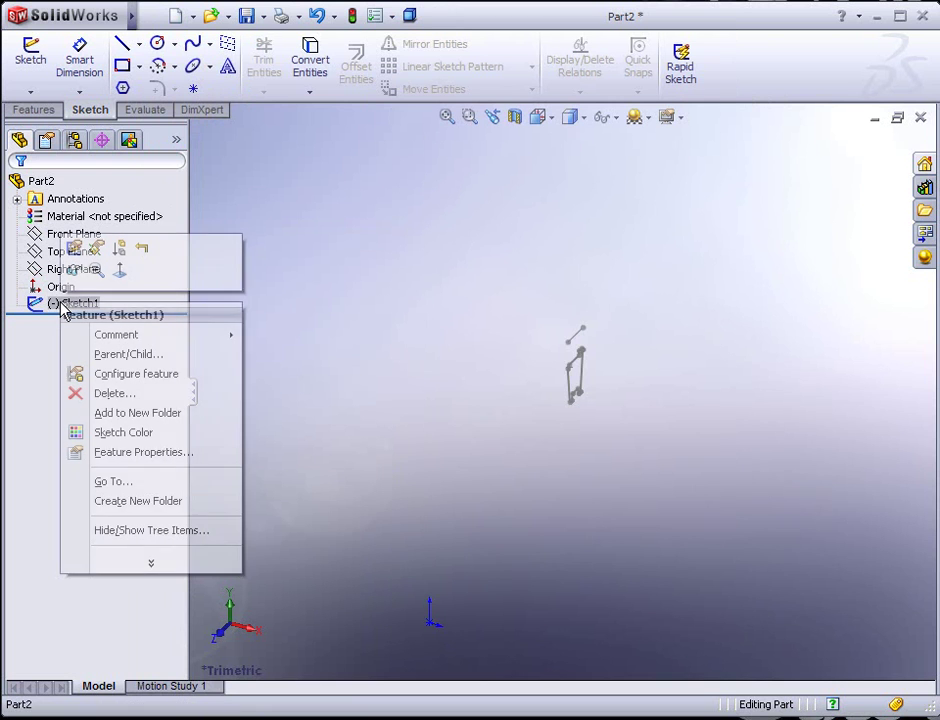
left_click(75, 249)
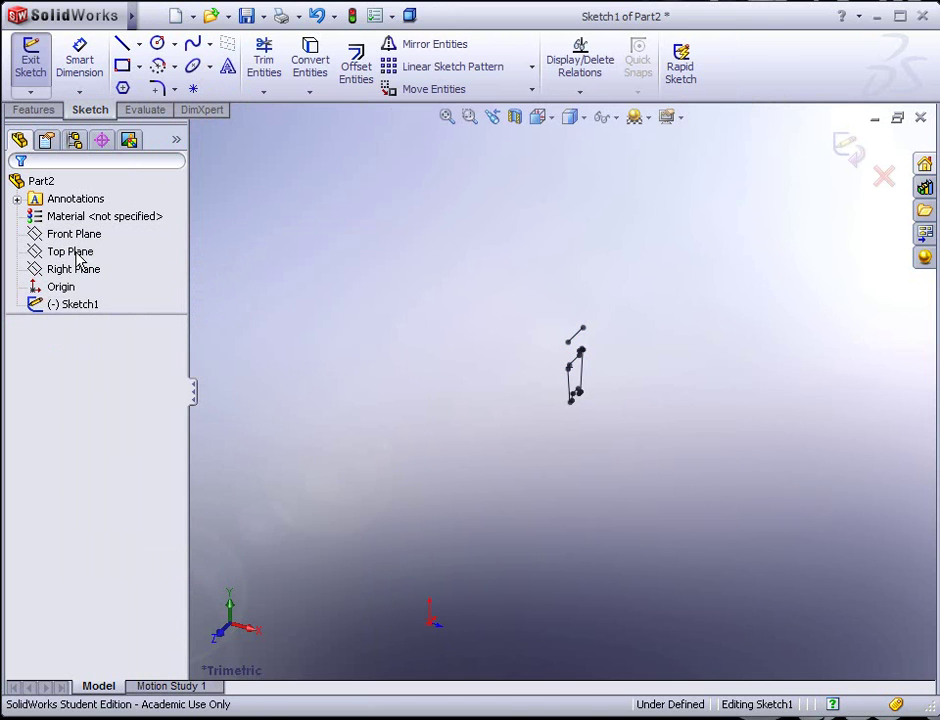
mouse_move(407, 476)
middle_mouse_down()
mouse_move(426, 466)
mouse_move(399, 430)
mouse_move(387, 434)
mouse_move(392, 420)
middle_mouse_up()
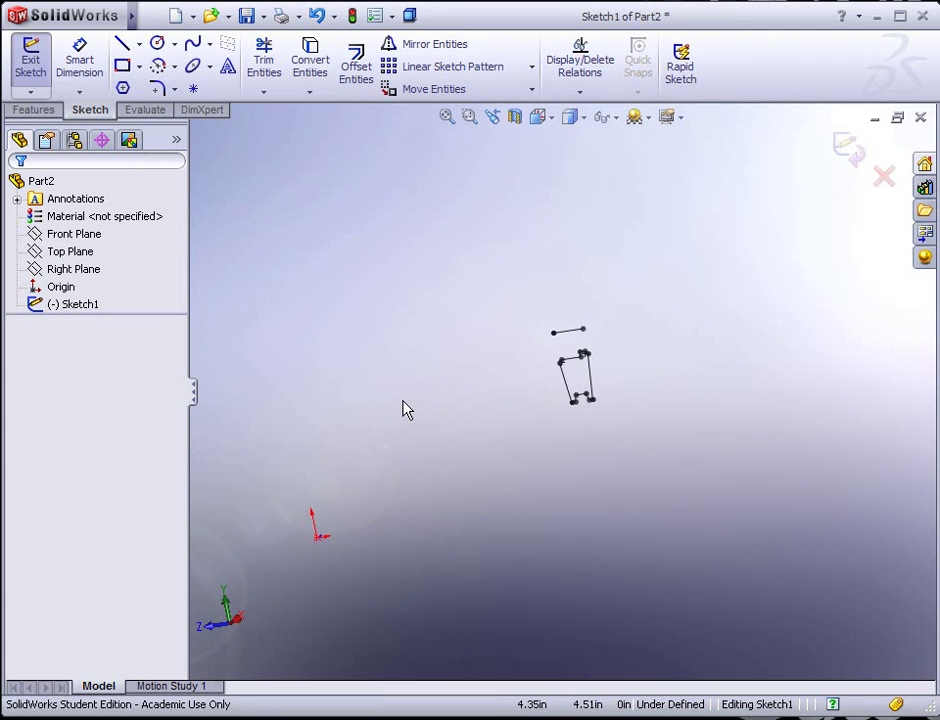
Step: Select the entire sketch and drag the top centreline's midpoint onto the origin
left_click(568, 332)
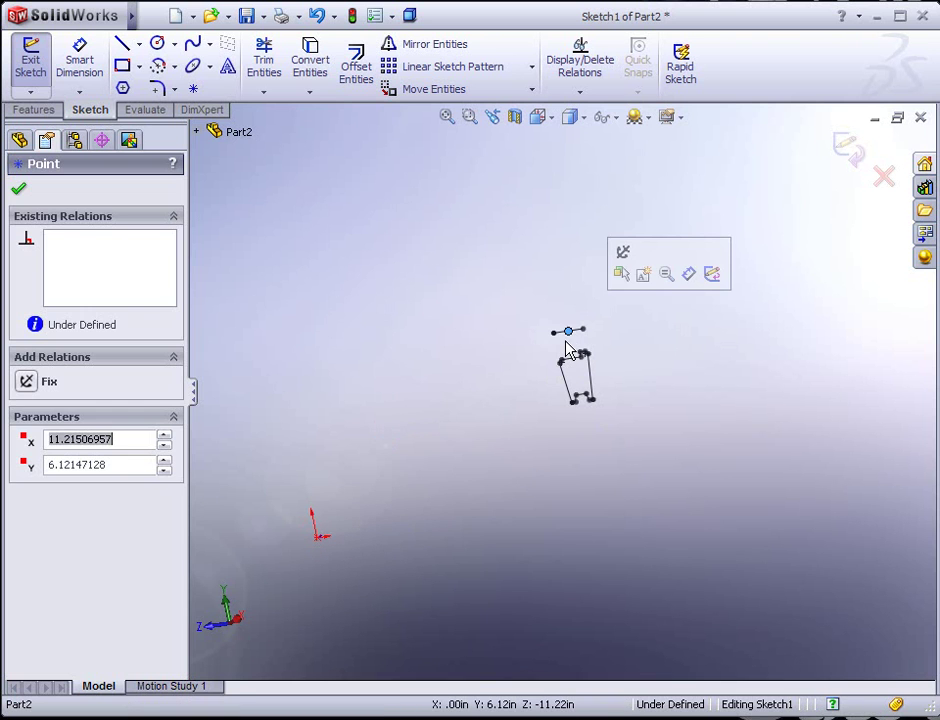
left_click(475, 340)
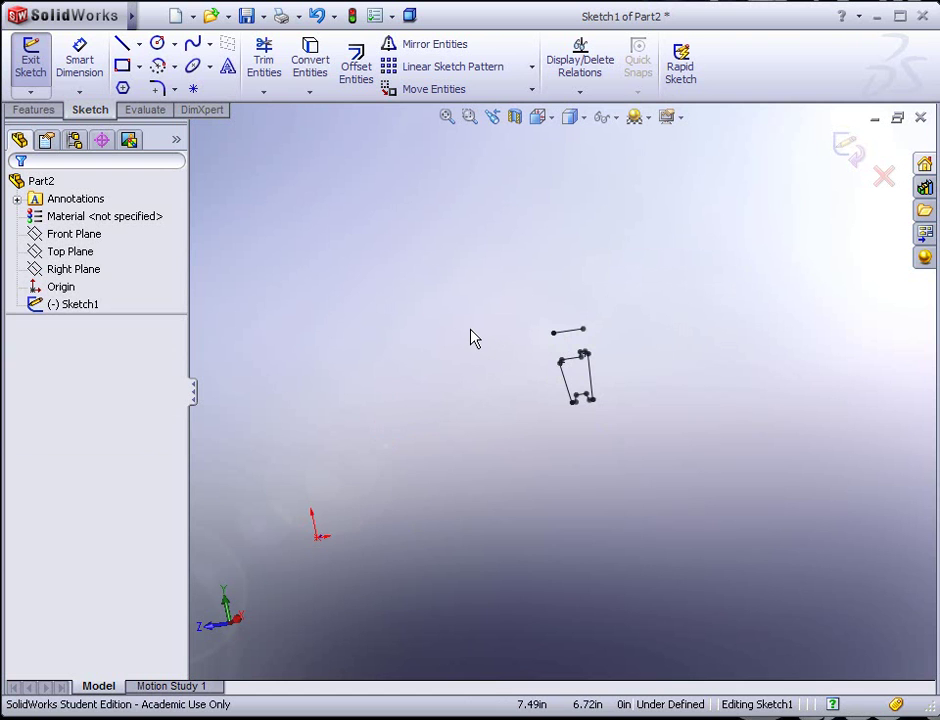
mouse_move(502, 293)
left_mouse_down()
mouse_move(556, 334)
mouse_move(640, 438)
left_mouse_up()
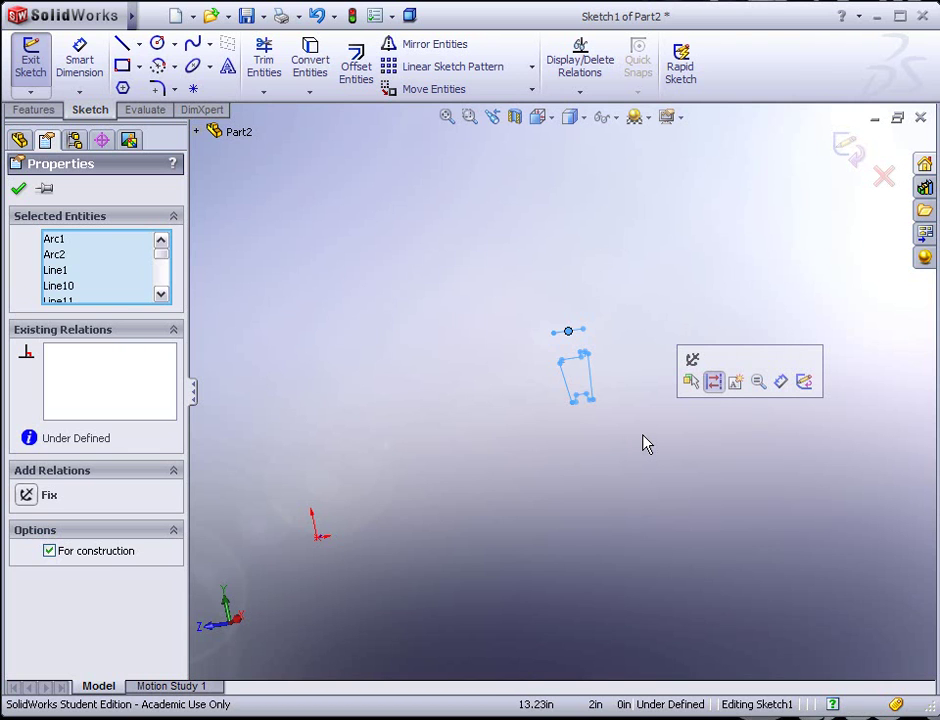
left_click(569, 334)
mouse_move(569, 337)
left_mouse_down("ctrl")
mouse_move(447, 449)
mouse_move(388, 468)
mouse_move(317, 541)
left_mouse_up("ctrl")
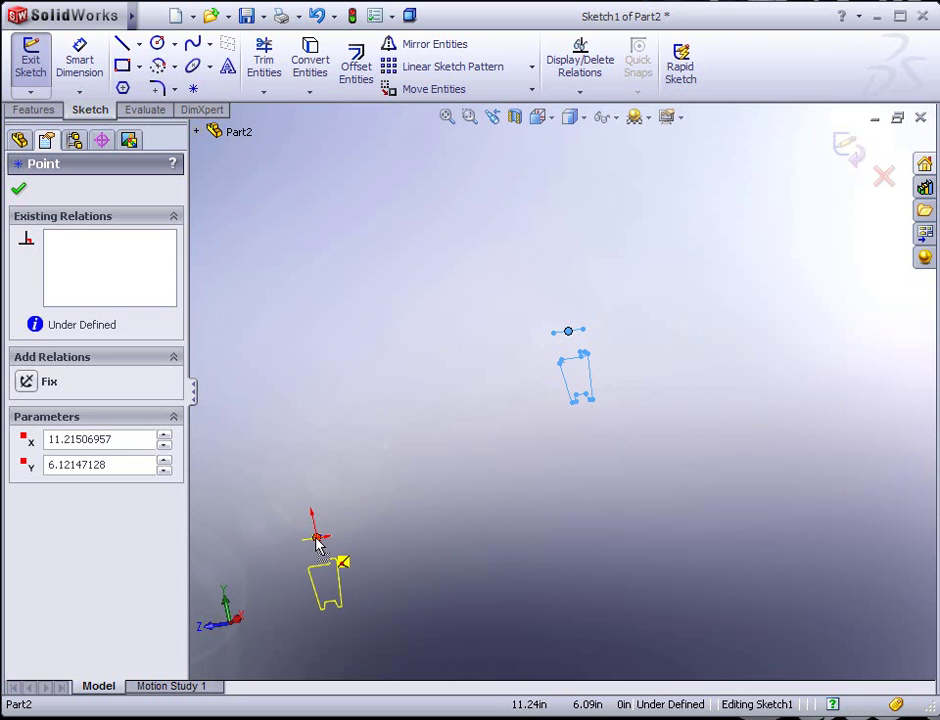
key("Escape")
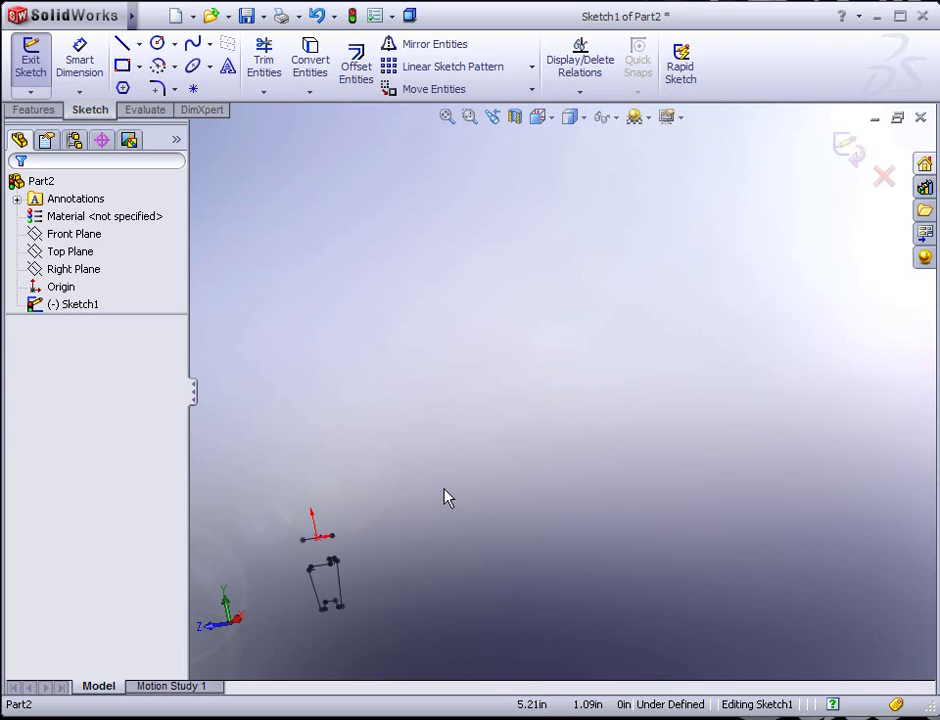
Step: Switch the view to the Right orientation, face-on to the sketch
key("ctrl+8")
key("space")
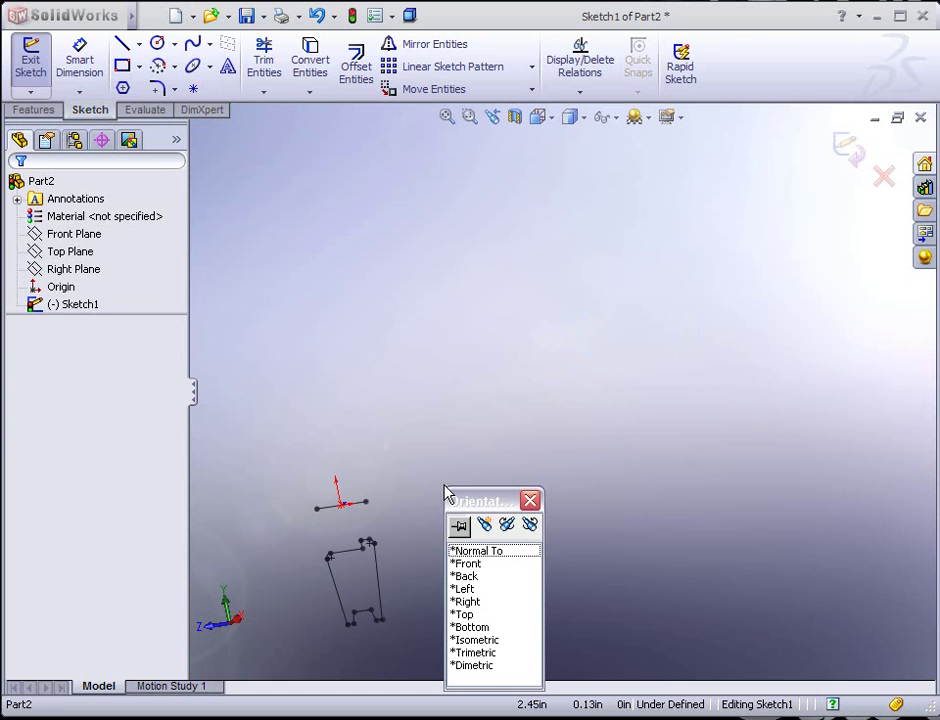
double_click(459, 551)
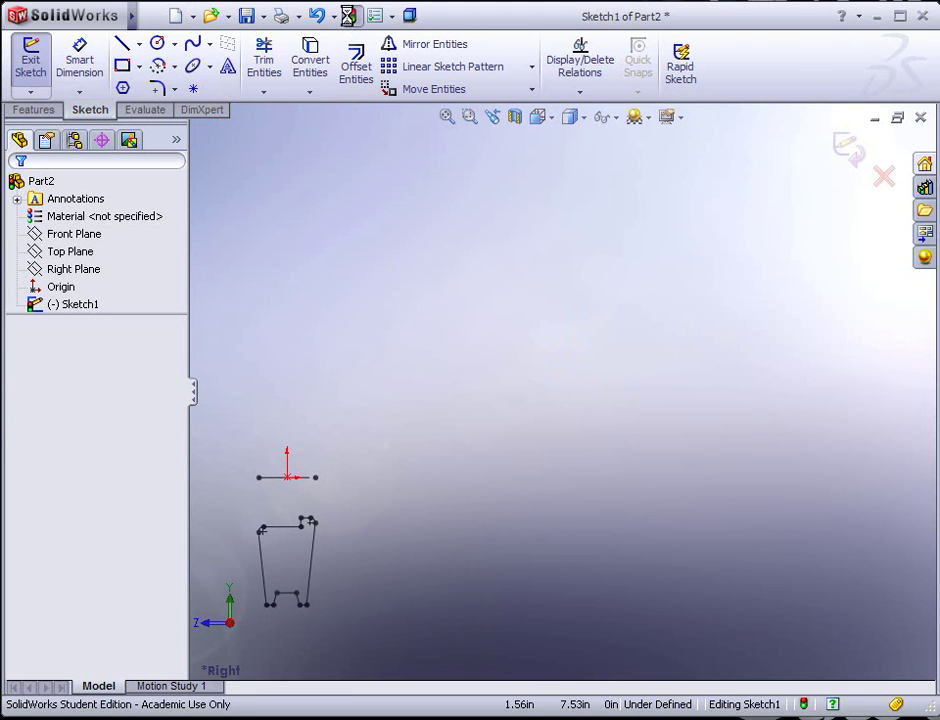
Step: Exit the sketch, zoom to fit, and reopen Sketch1 for editing
left_click(348, 15)
key("f")
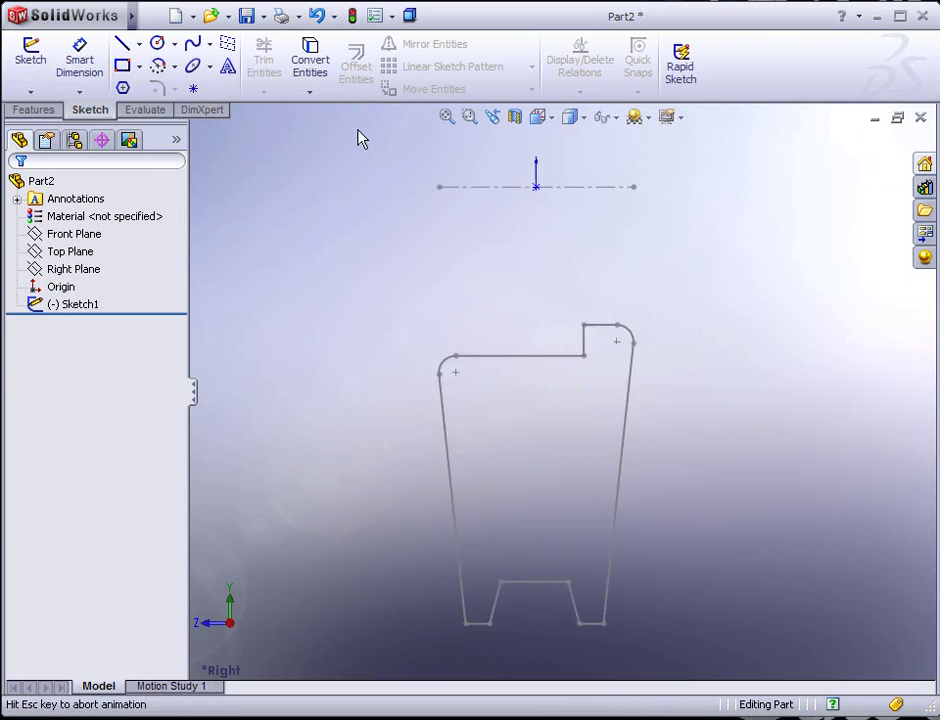
right_click(78, 305)
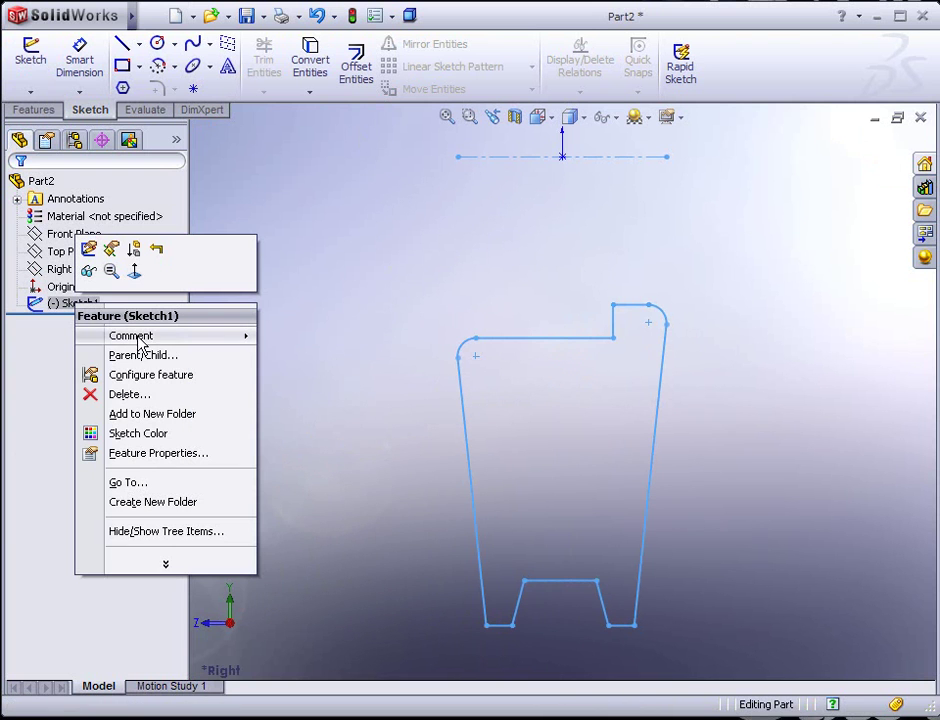
left_click(90, 250)
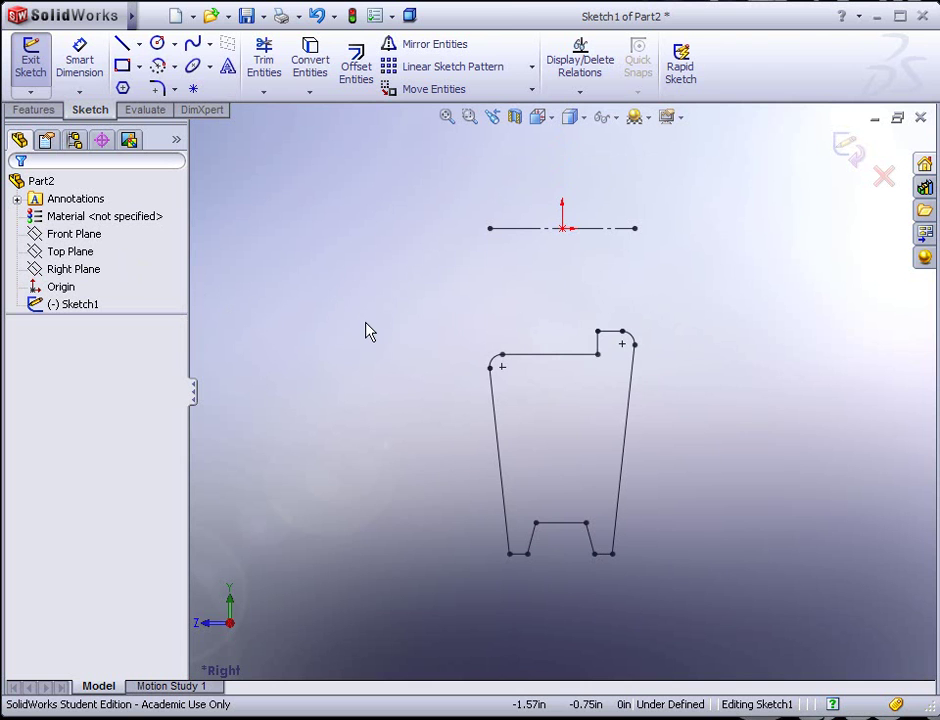
left_click(151, 16)
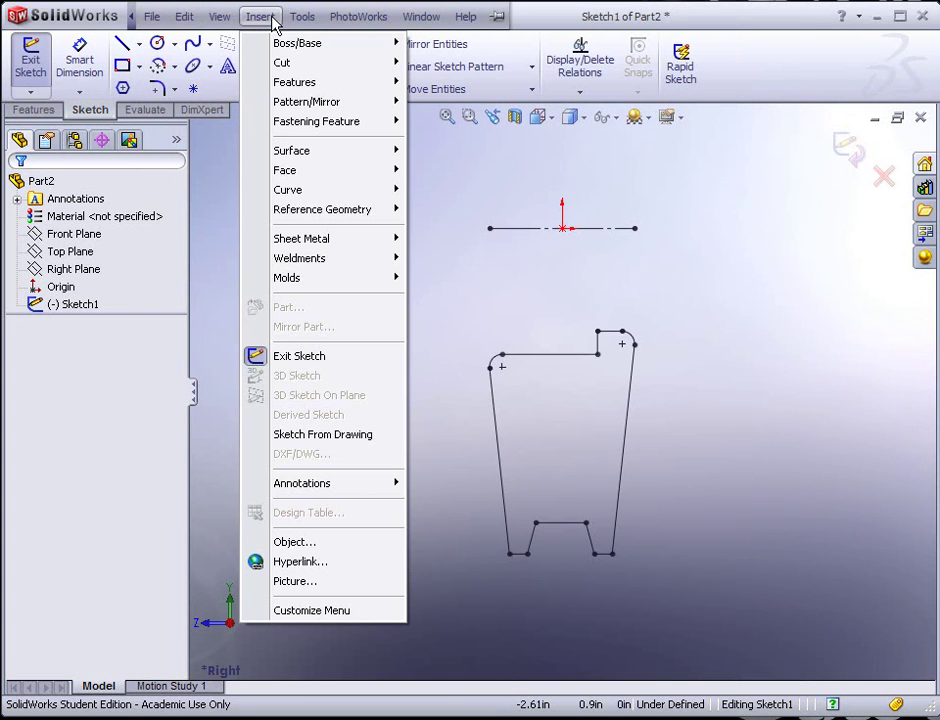
left_click(303, 20)
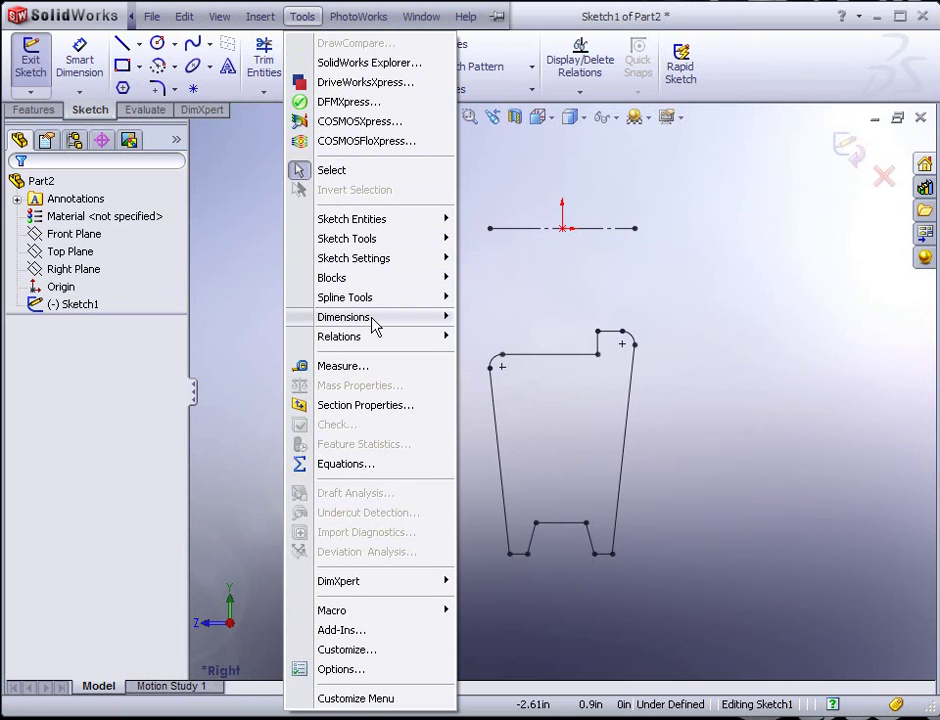
mouse_move(373, 325)
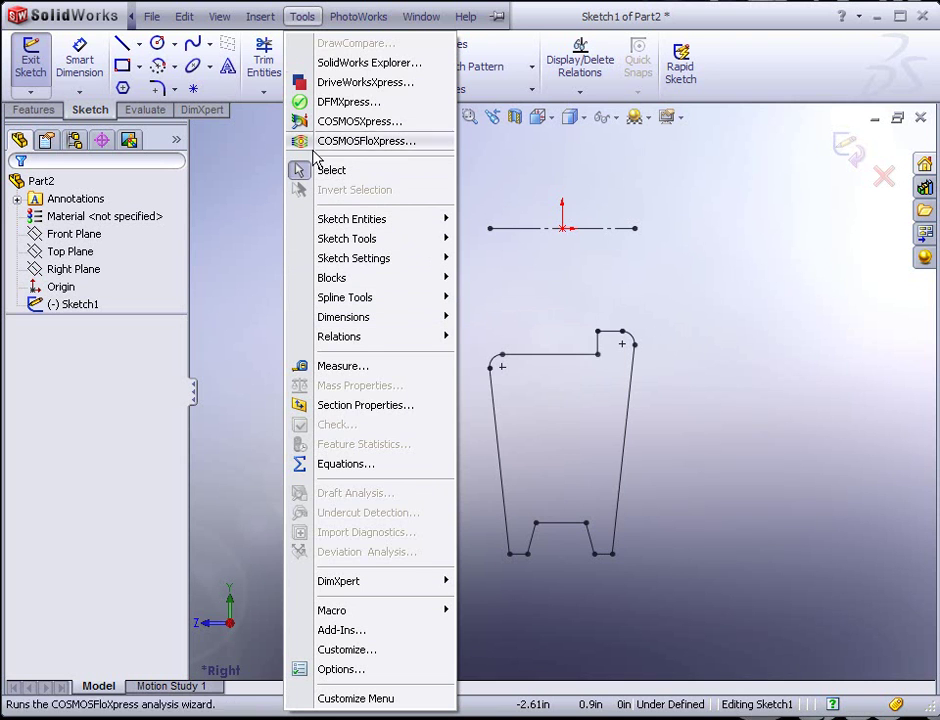
left_click(537, 28)
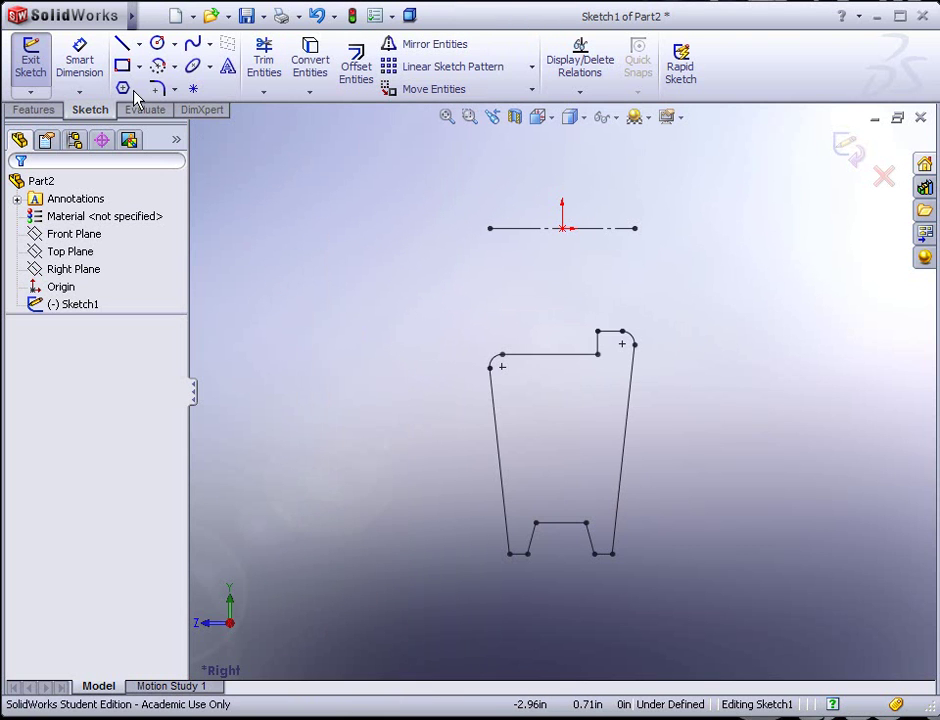
Step: Revolve the profile 360° about Line10 into Revolve1, then orbit to view the wheel
left_click(40, 110)
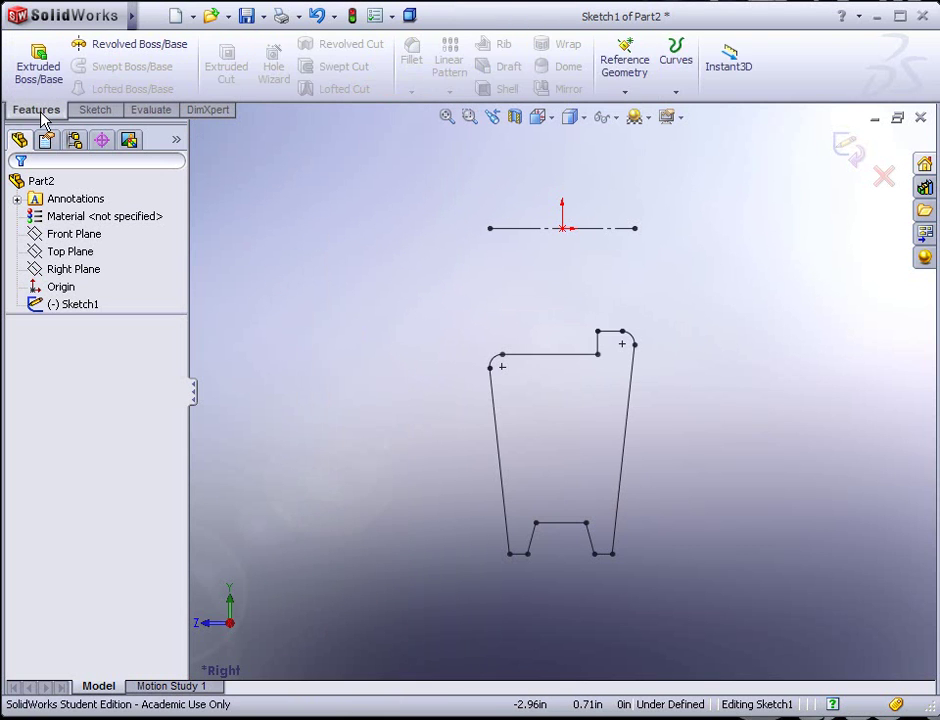
left_click(108, 52)
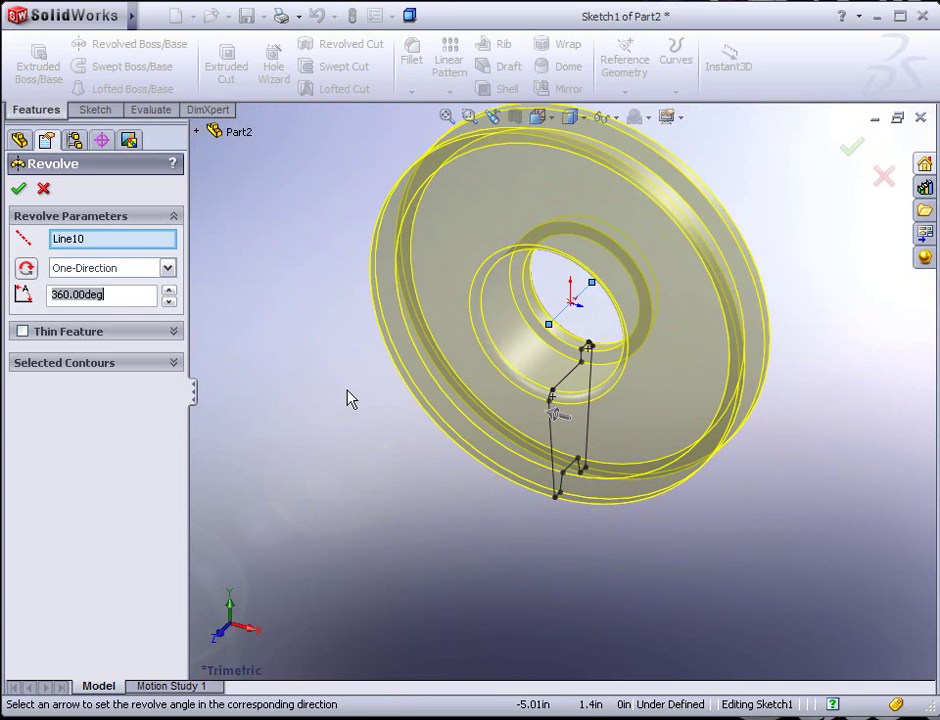
left_click(19, 190)
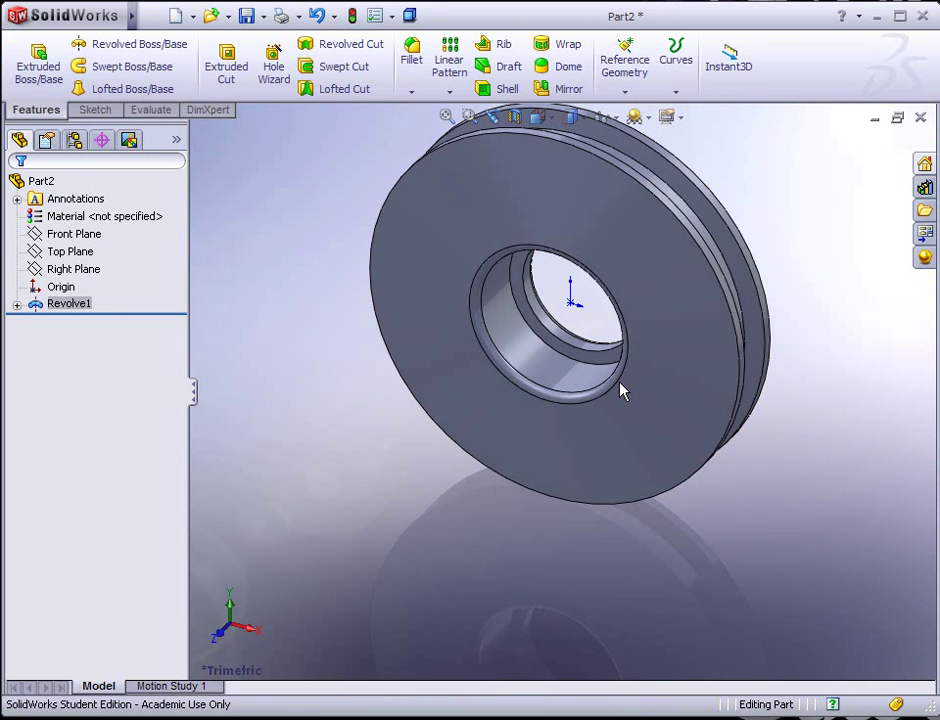
middle_click_drag(621, 390, 593, 348)
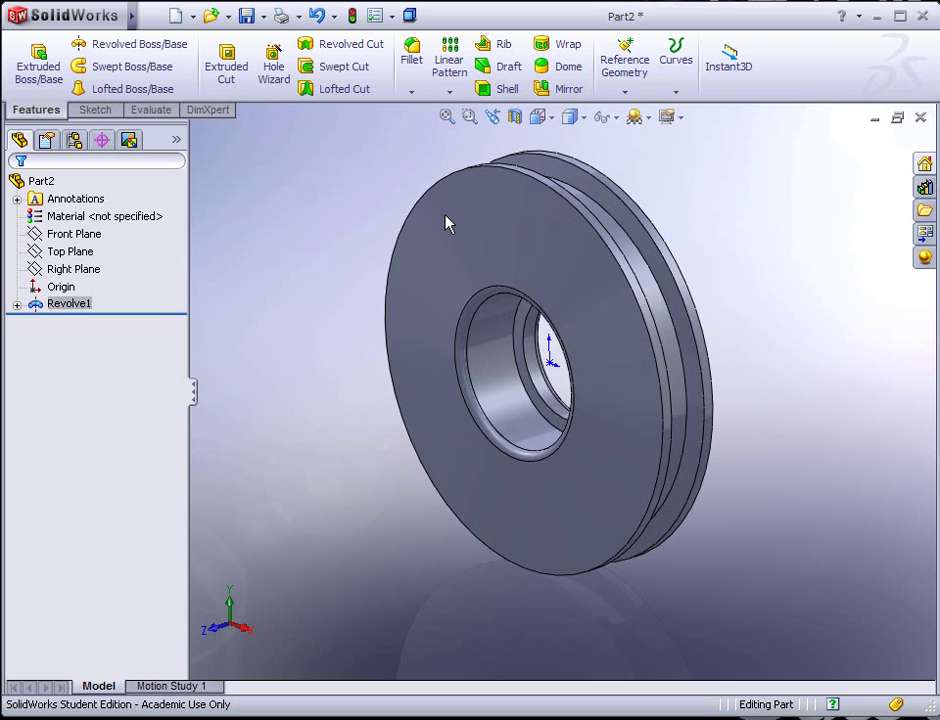
Step: Return to drawing Draw1, clear the selection and zoom in on the upper spoke slot
key("ctrl+Tab")
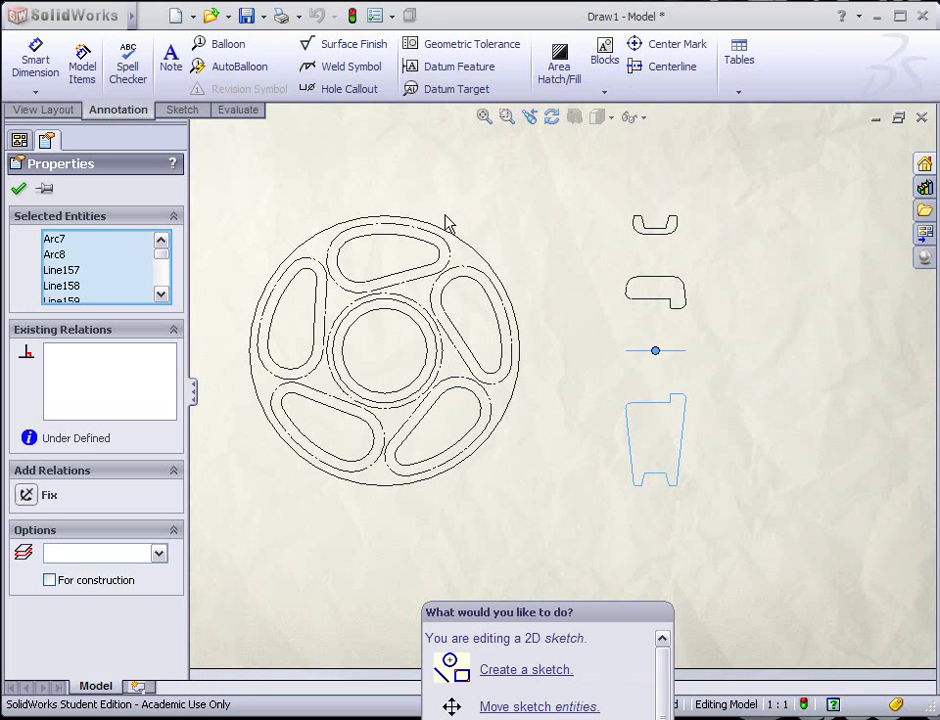
left_click(558, 447)
mouse_move(643, 603)
left_mouse_down()
mouse_move(648, 373)
mouse_move(594, 627)
mouse_move(600, 690)
left_mouse_up()
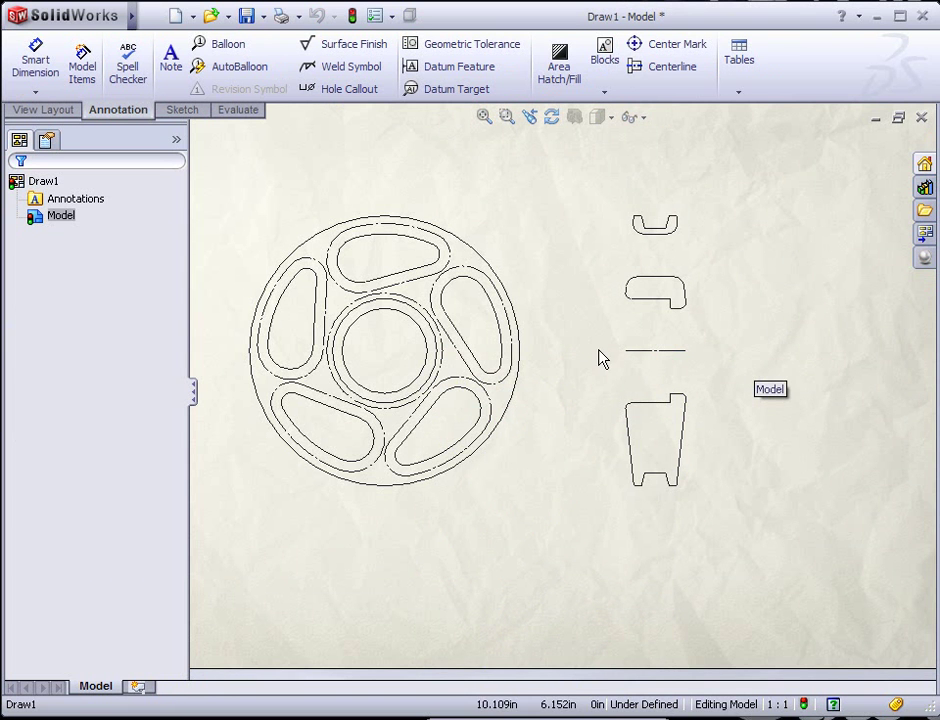
scroll(385, 282, "down", 5)
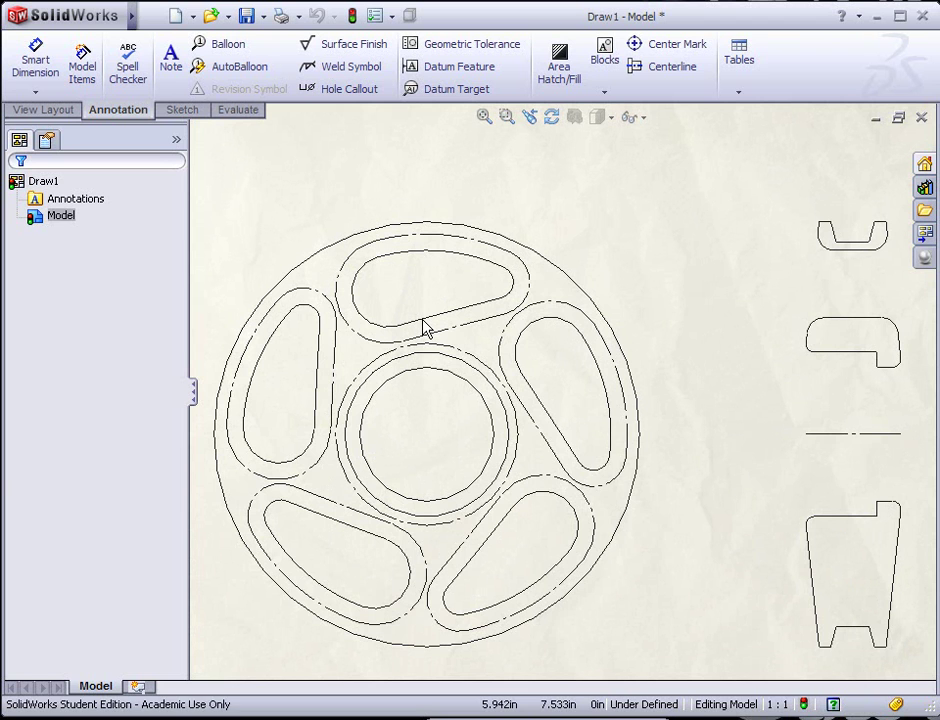
Step: Select the upper slot's arc chain (Arc11–Arc15) with Select Chain and copy it via Edit > Copy
left_click(424, 327)
right_click(425, 328)
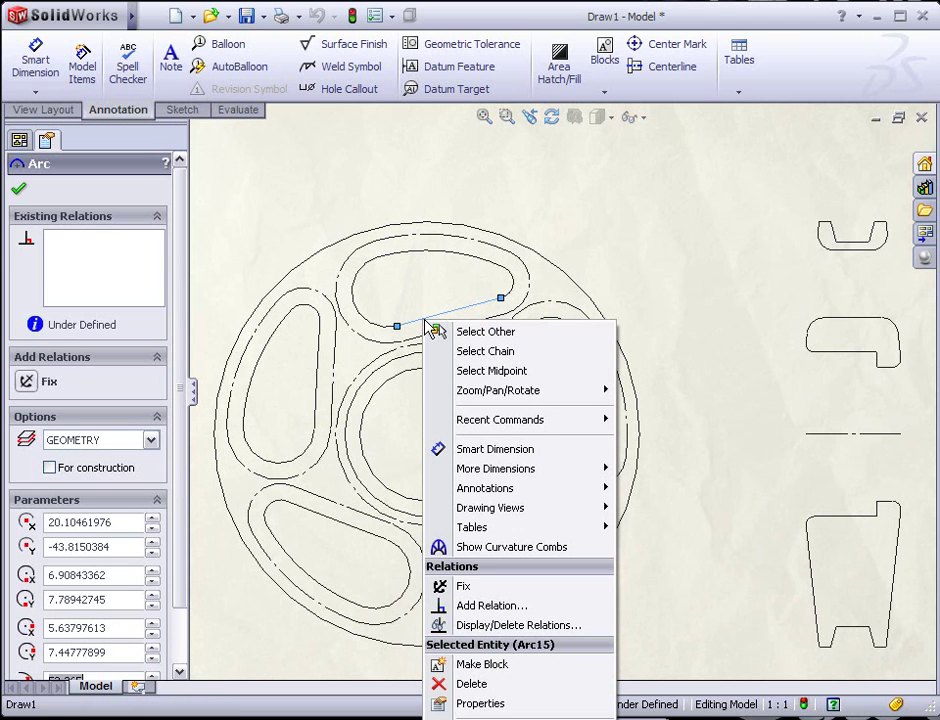
left_click(481, 354)
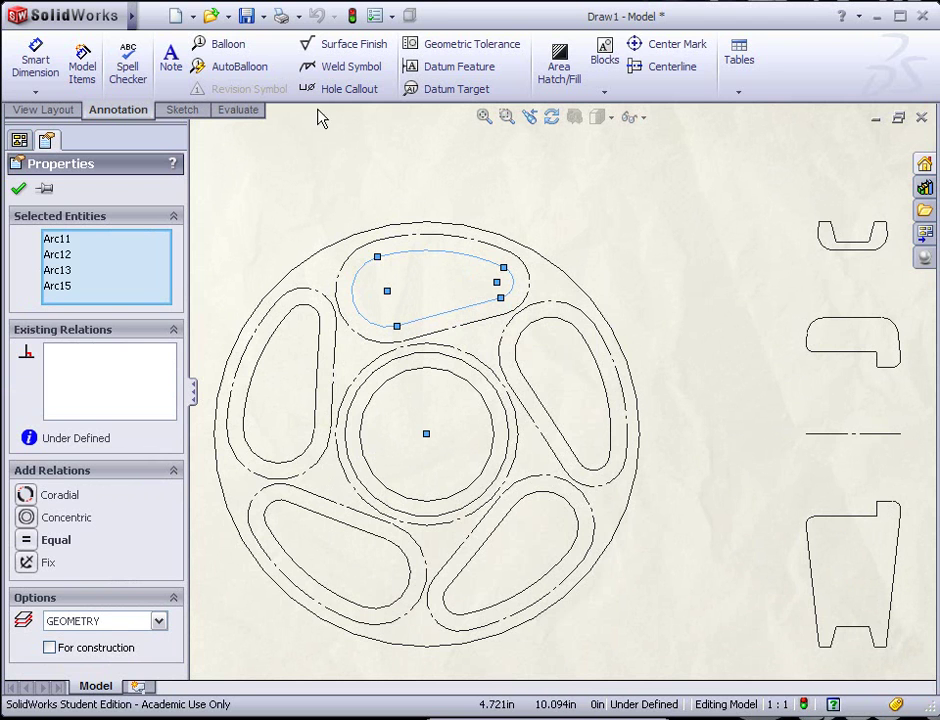
left_click(151, 16)
mouse_move(180, 20)
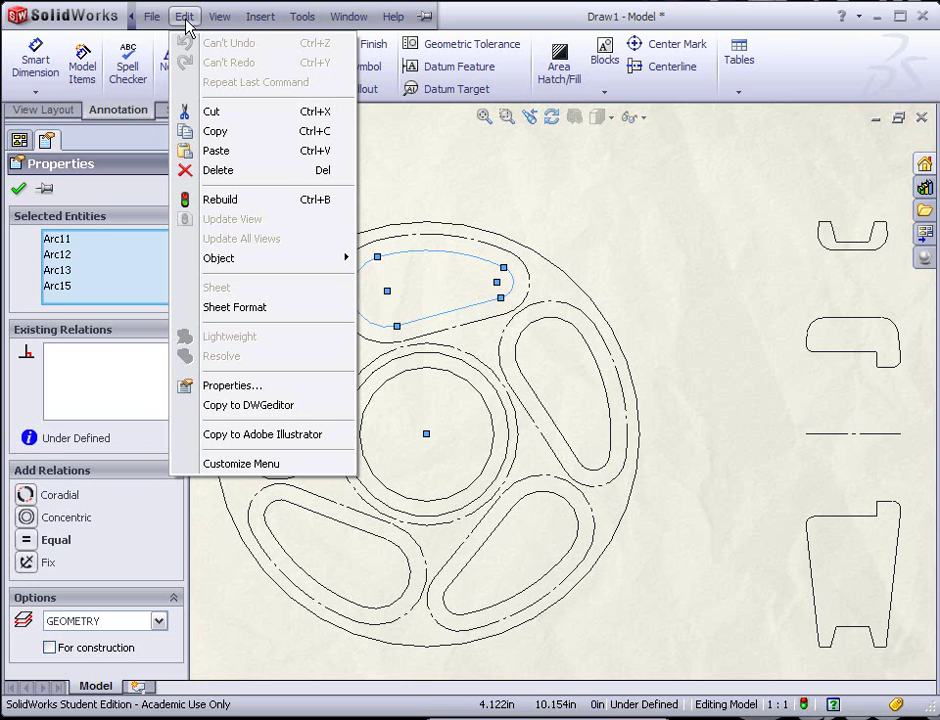
left_click(213, 136)
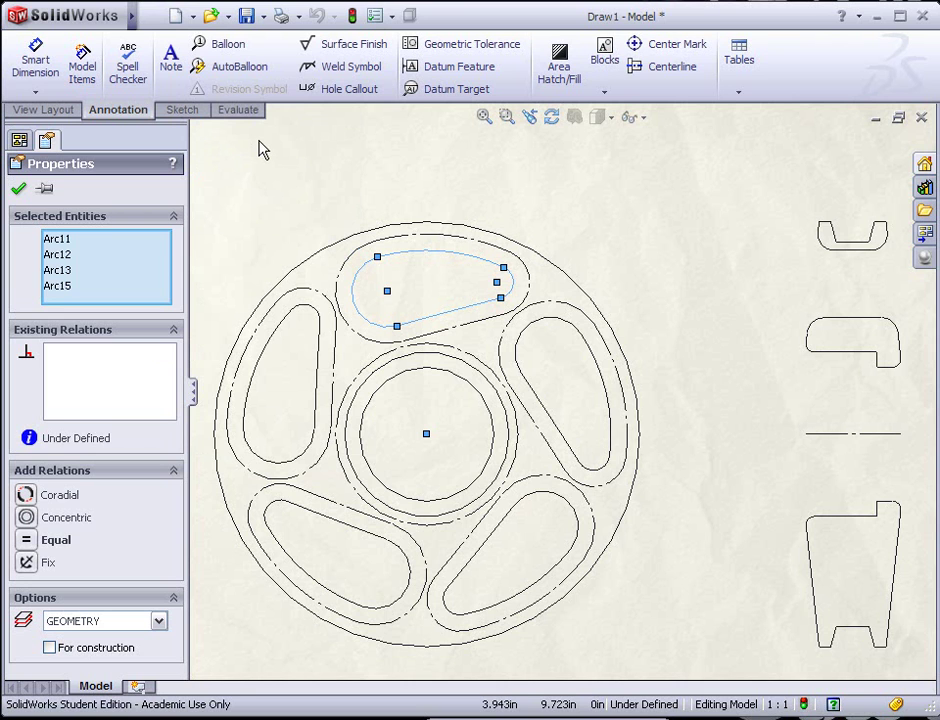
key("alt+Tab")
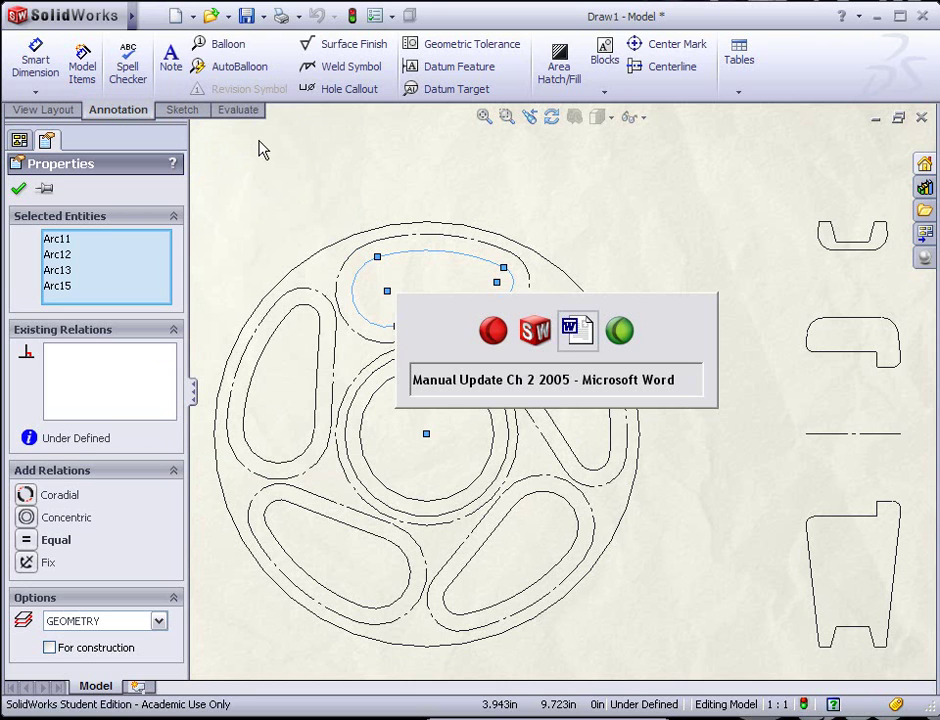
key("Tab")
key("Tab")
key("Tab")
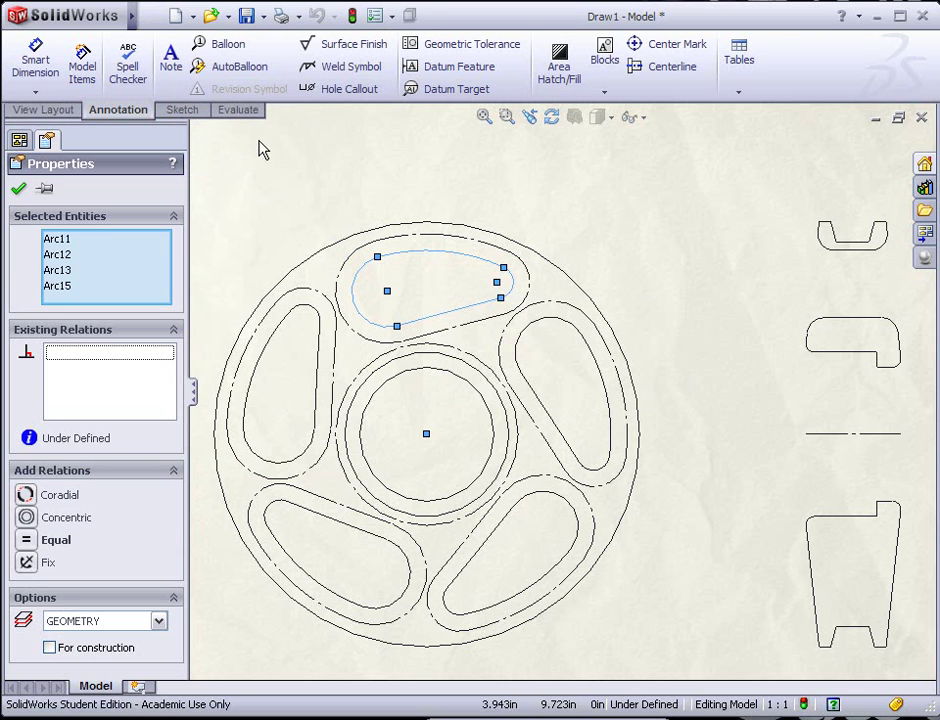
Step: Minimize Draw1, maximize the Part2 wheel window and select its Front Plane
left_click(877, 119)
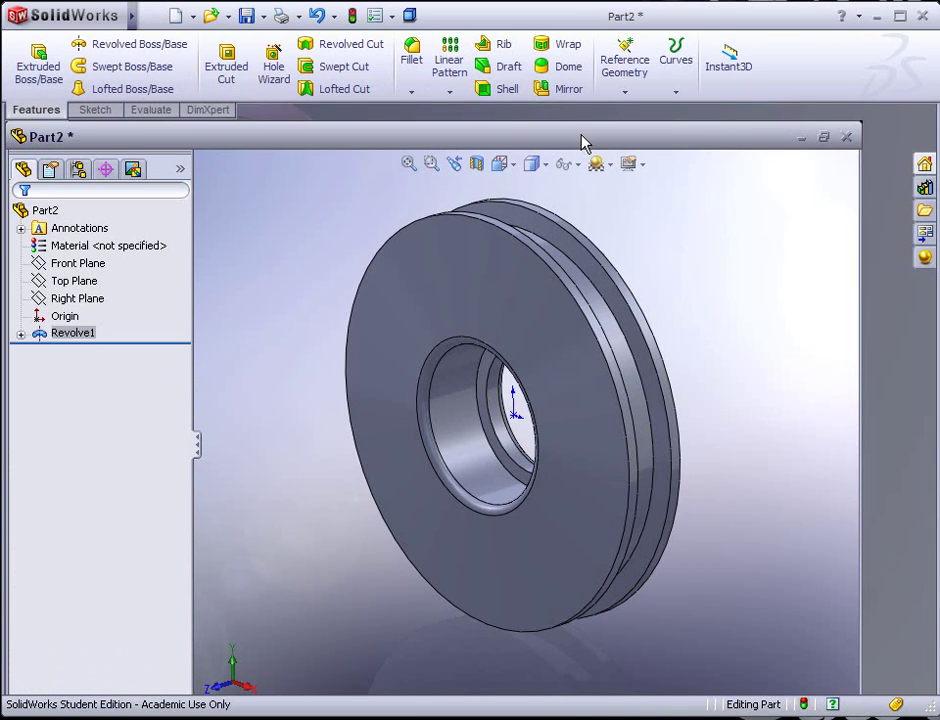
double_click(582, 137)
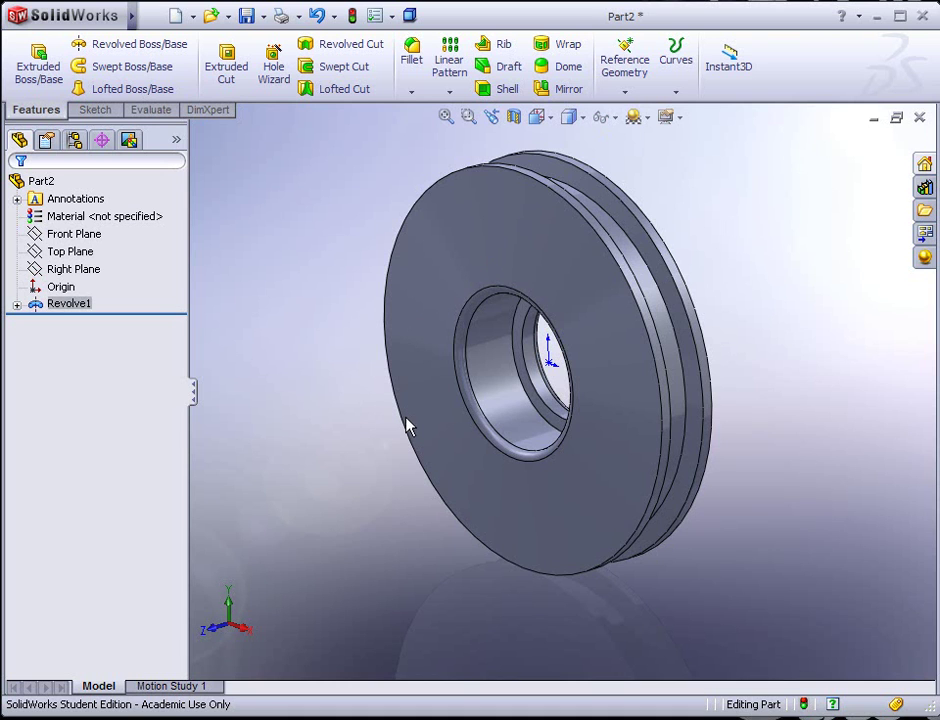
left_click(73, 235)
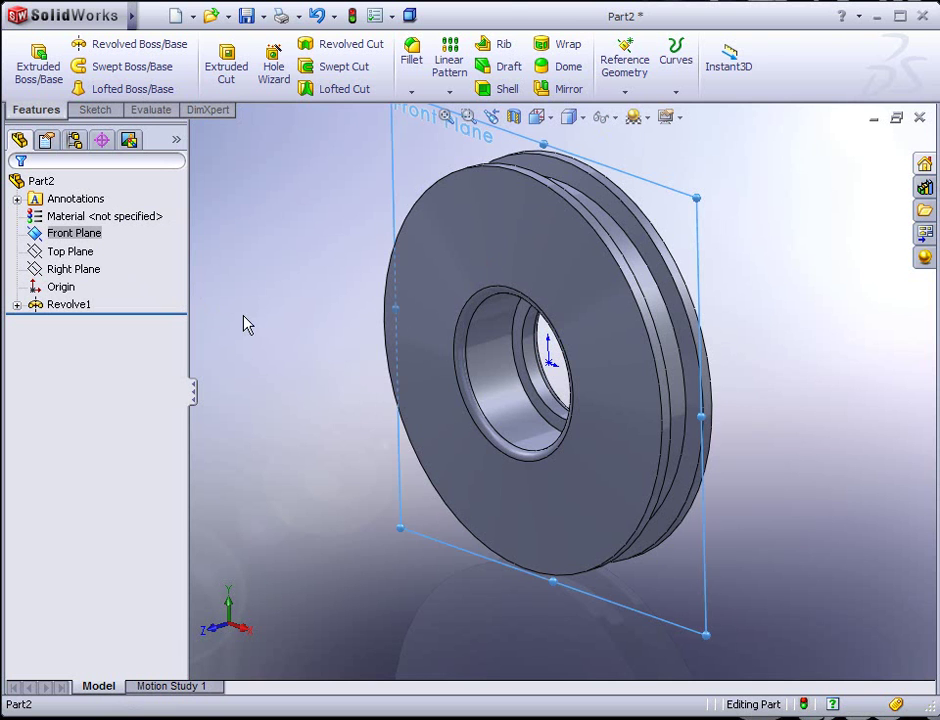
left_click(160, 17)
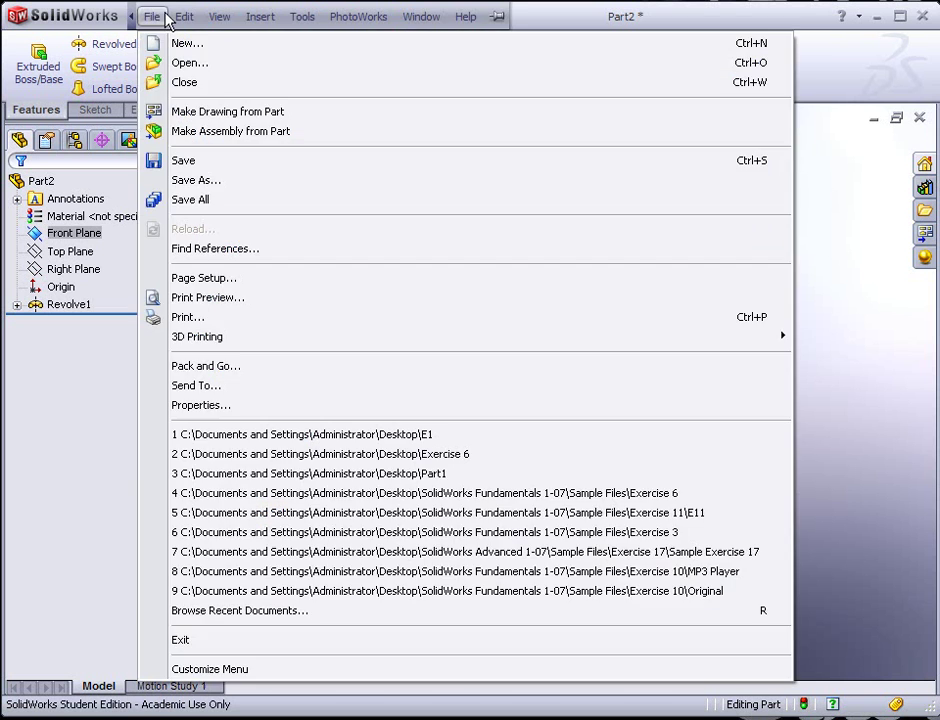
mouse_move(184, 17)
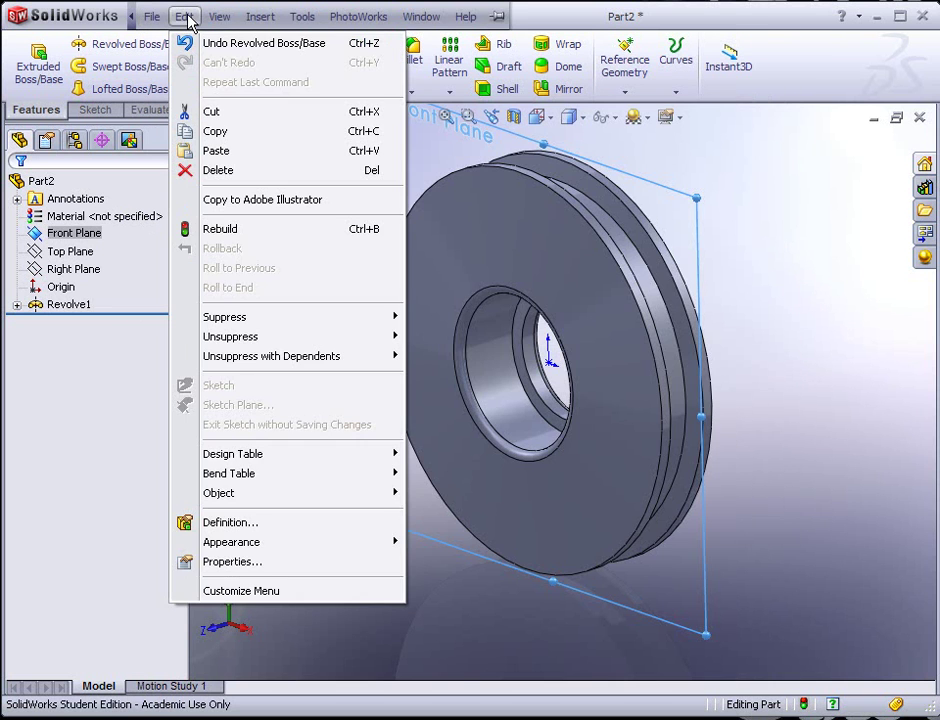
Step: Paste the slot outline onto the Front Plane as Sketch2 and fit the view to the wheel
left_click(217, 151)
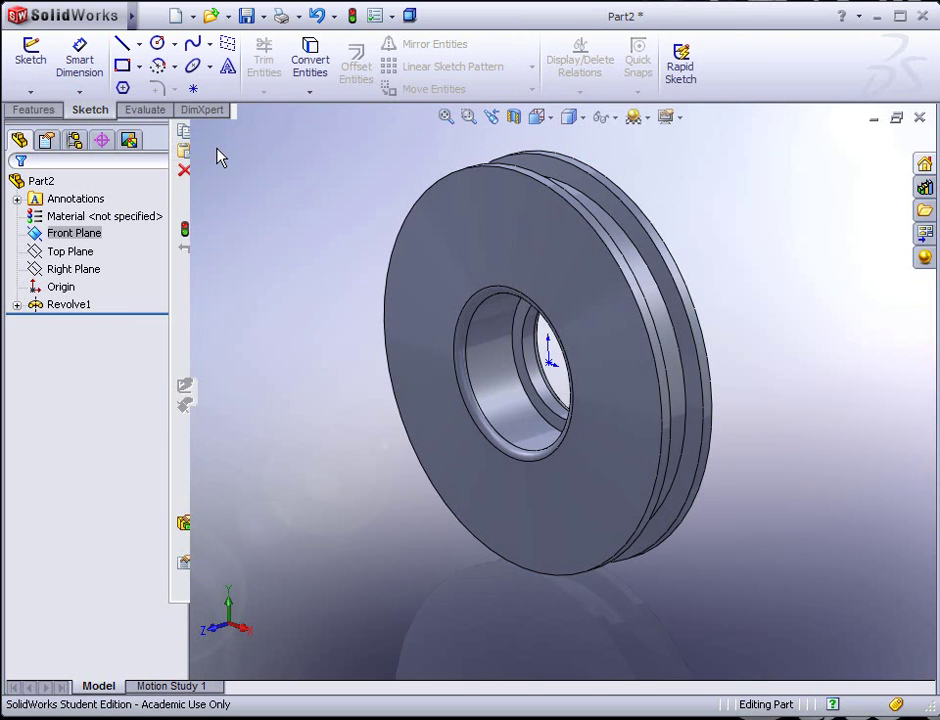
key("f")
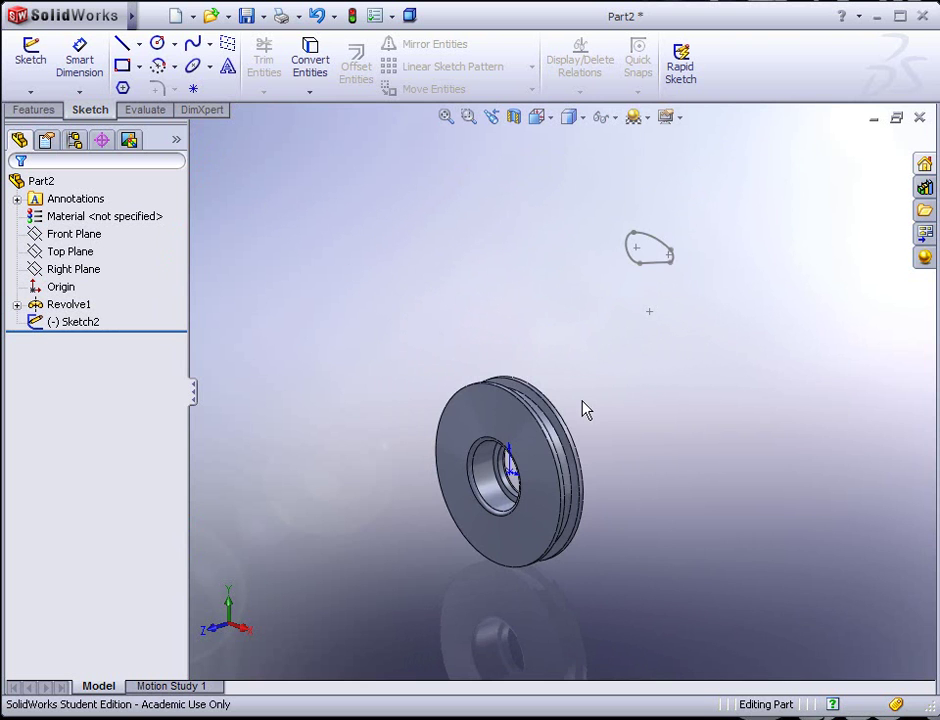
mouse_move(585, 410)
middle_mouse_down()
mouse_move(636, 350)
mouse_move(638, 371)
middle_mouse_up()
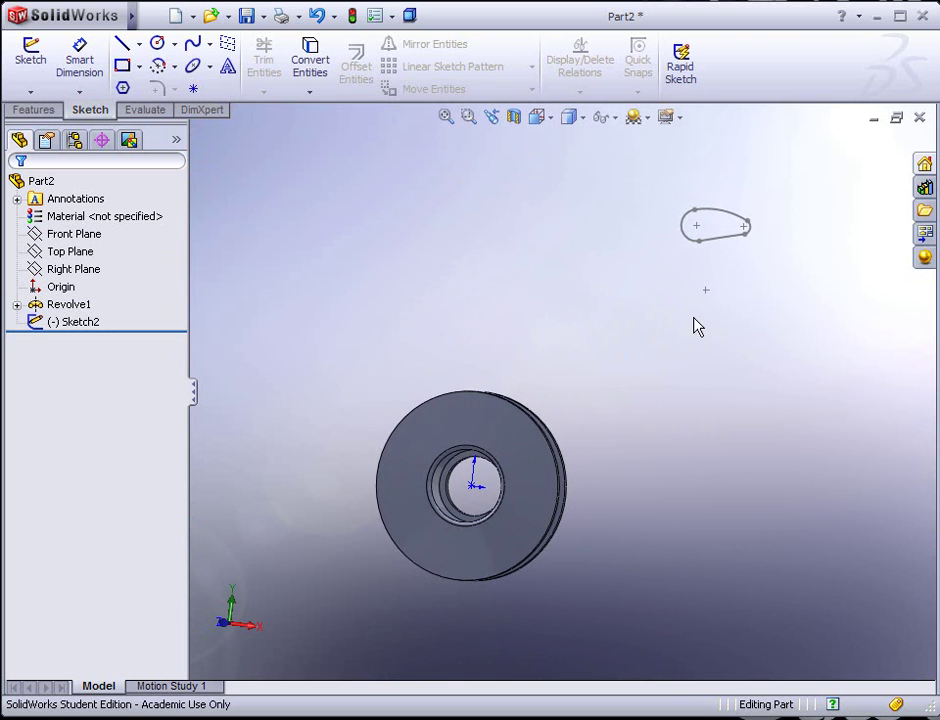
left_click(715, 214)
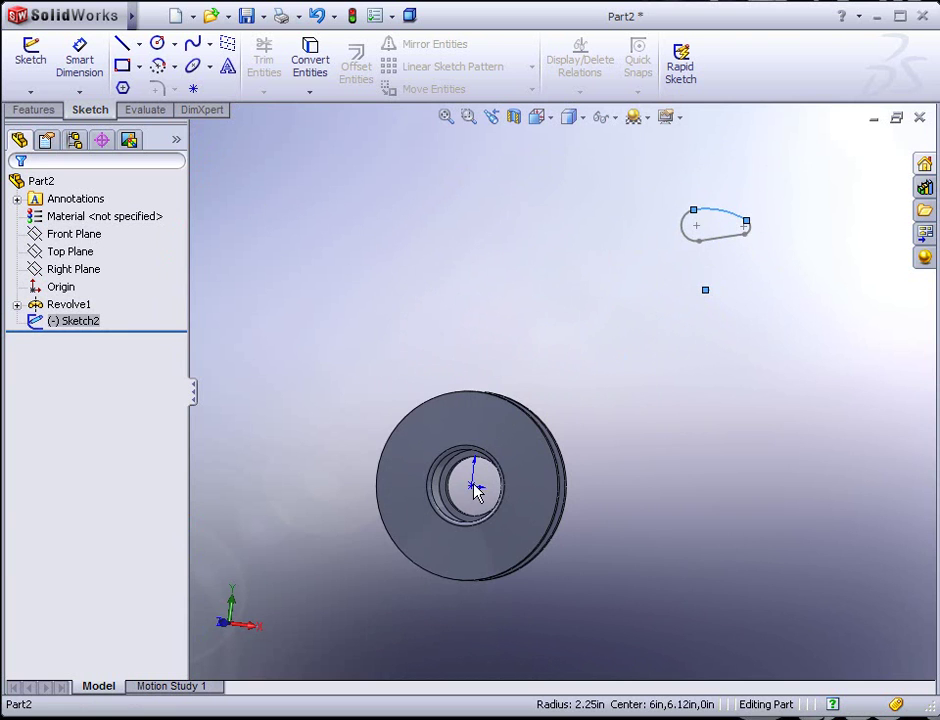
Step: Edit Sketch2 and drag its four slot arcs down onto the wheel face above the central bore
left_click(659, 352)
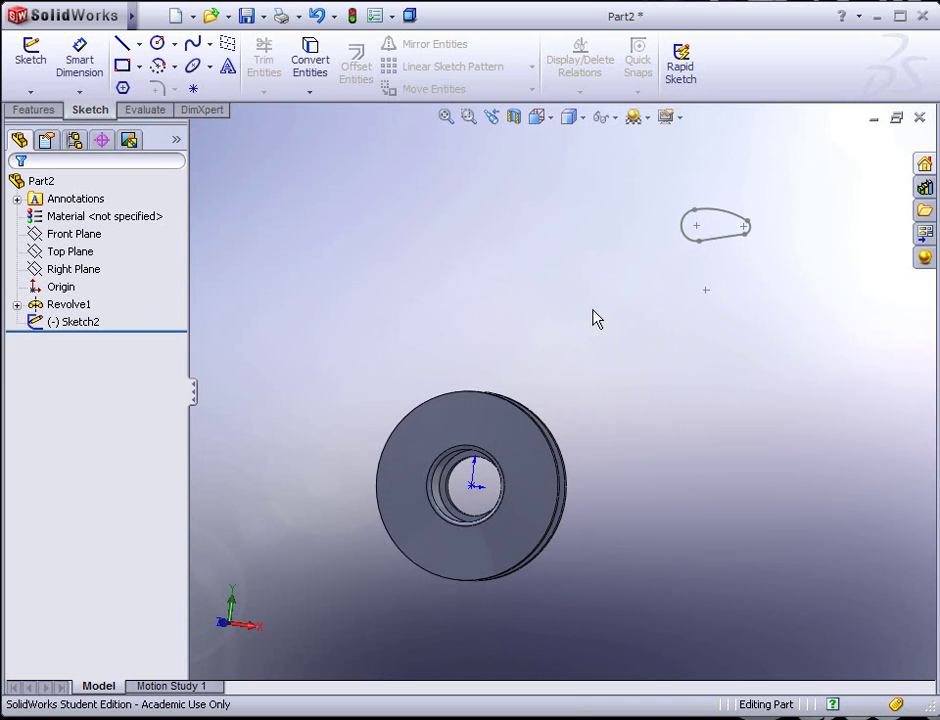
right_click(75, 324)
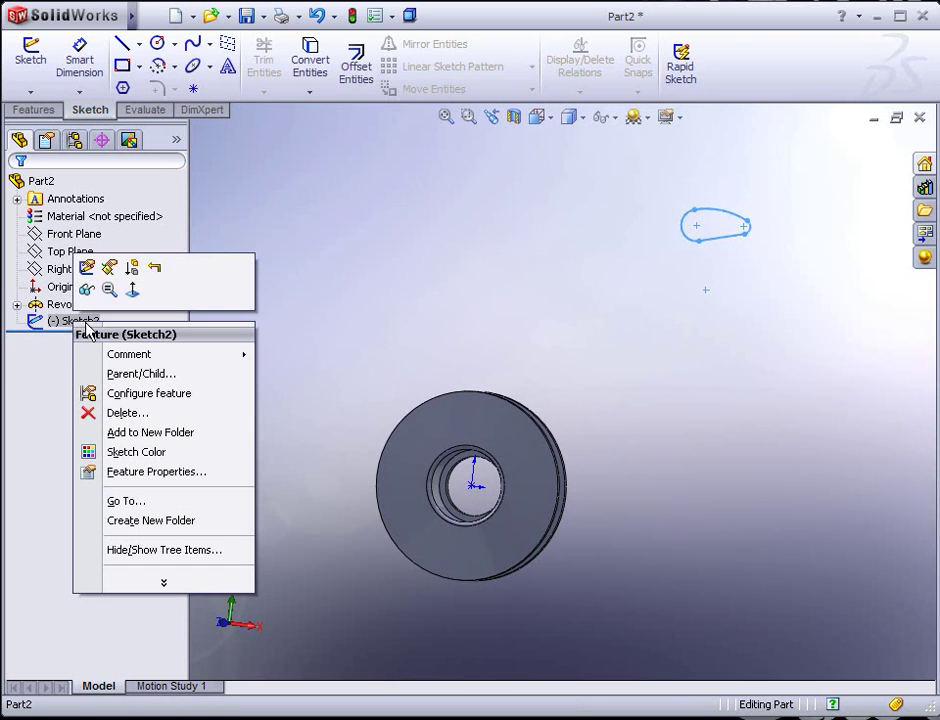
left_click(87, 268)
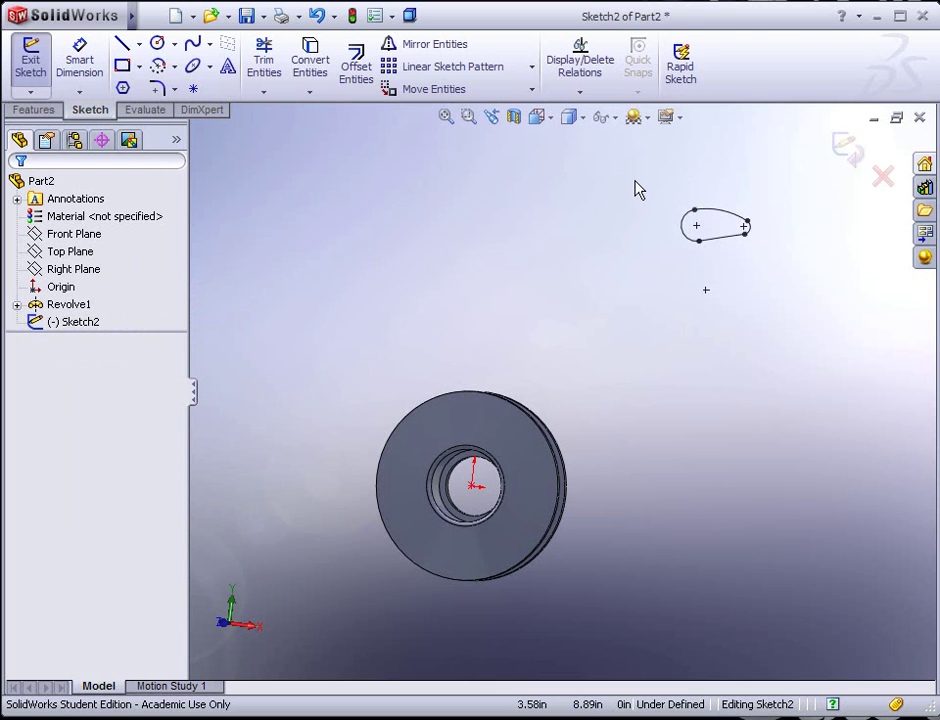
mouse_move(642, 184)
left_mouse_down()
mouse_move(757, 281)
mouse_move(776, 329)
left_mouse_up()
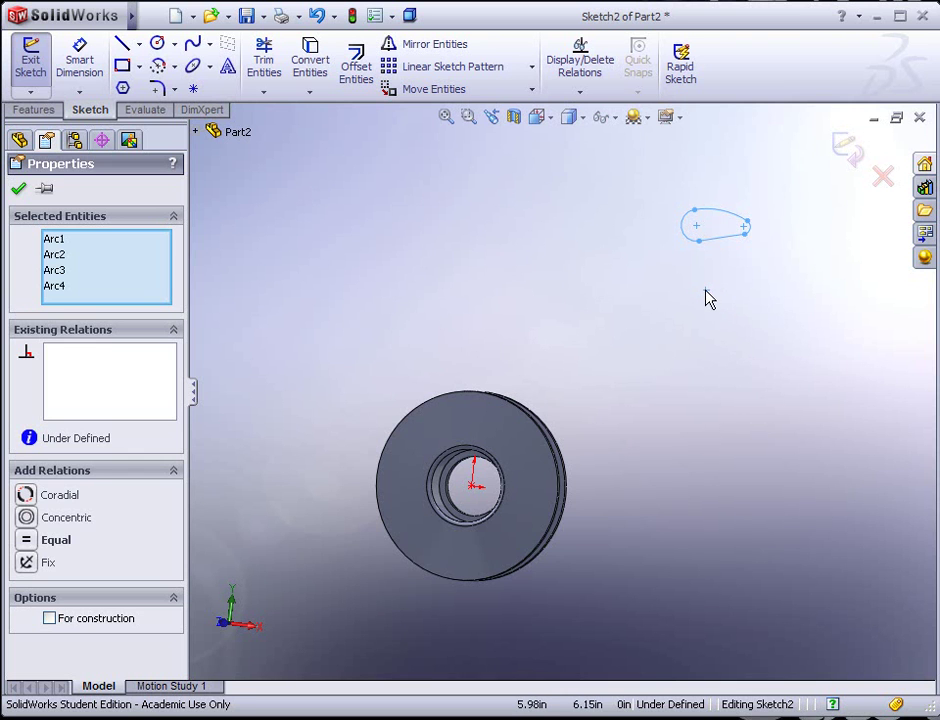
mouse_move(705, 293)
left_mouse_down("ctrl")
mouse_move(506, 445)
mouse_move(471, 486)
mouse_move(475, 494)
left_mouse_up("ctrl")
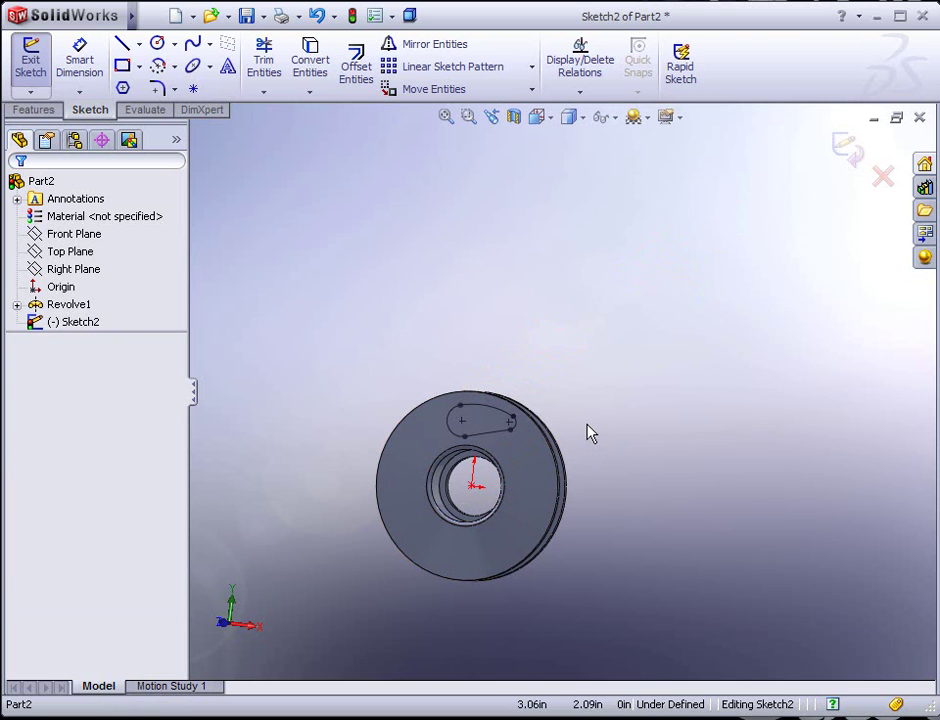
scroll(583, 428, "down", 2)
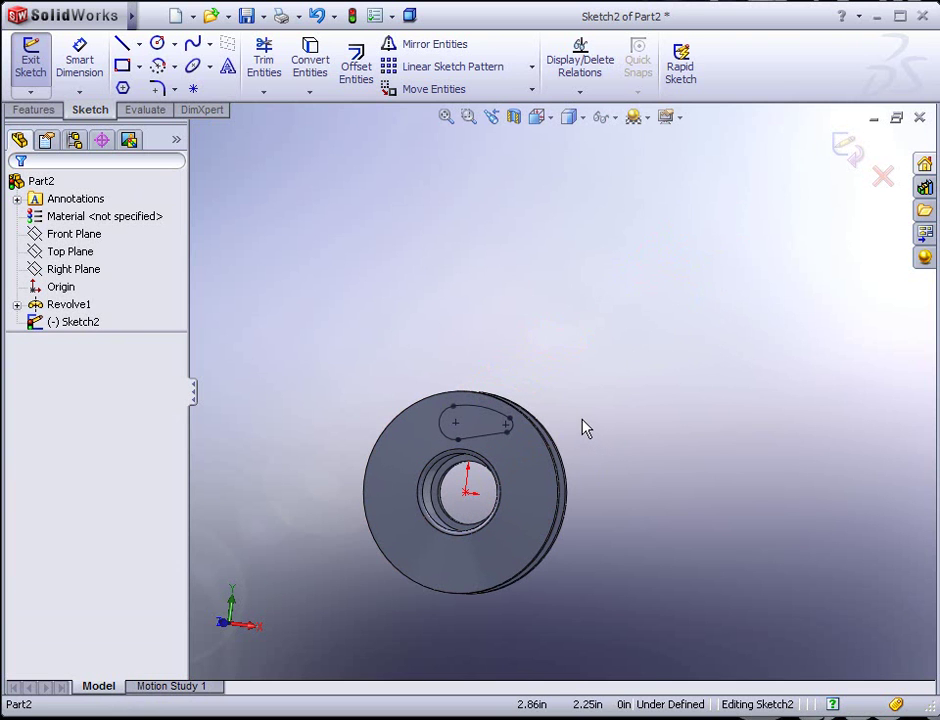
scroll(455, 550, "down", 3)
scroll(504, 415, "down", 1)
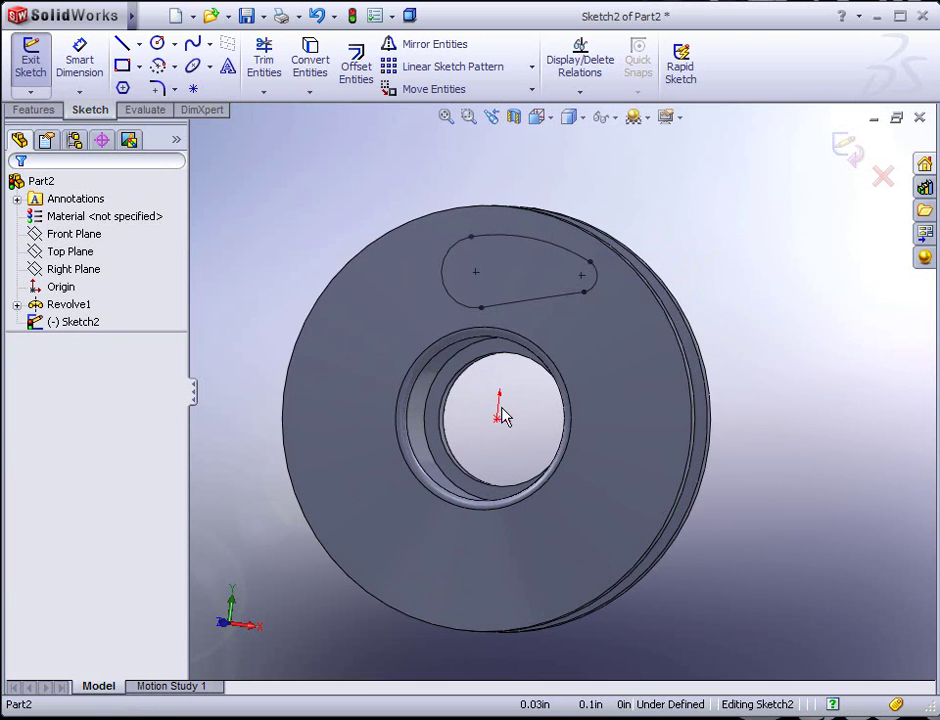
middle_click_drag(520, 390, 505, 355)
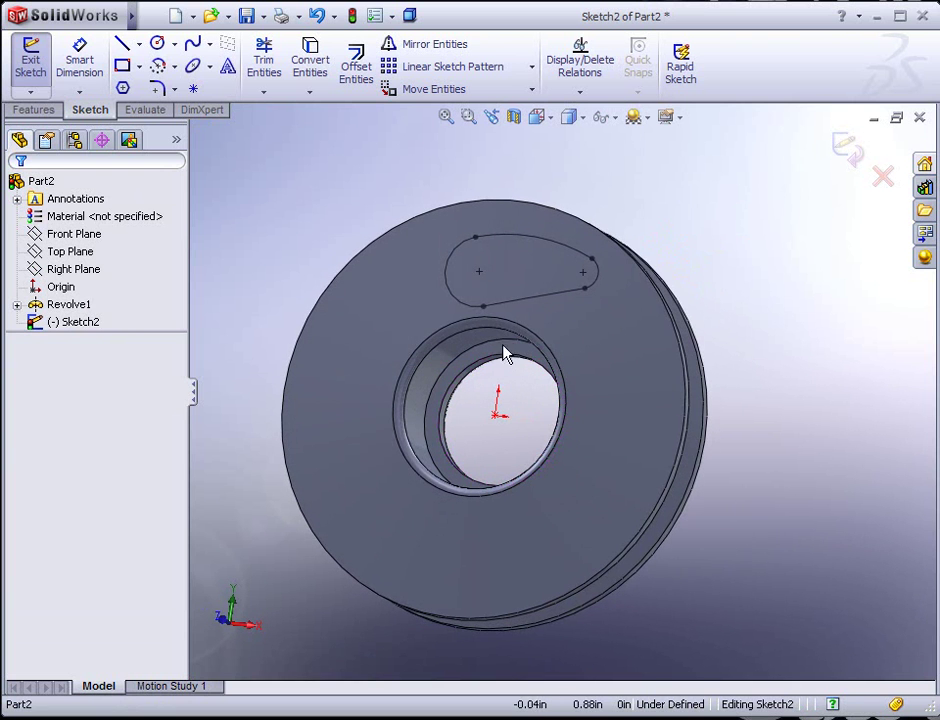
Step: Create Extruded Cut Extrude1 from the slot sketch, Through All in both Direction 1 and Direction 2
left_click(40, 114)
left_click(226, 66)
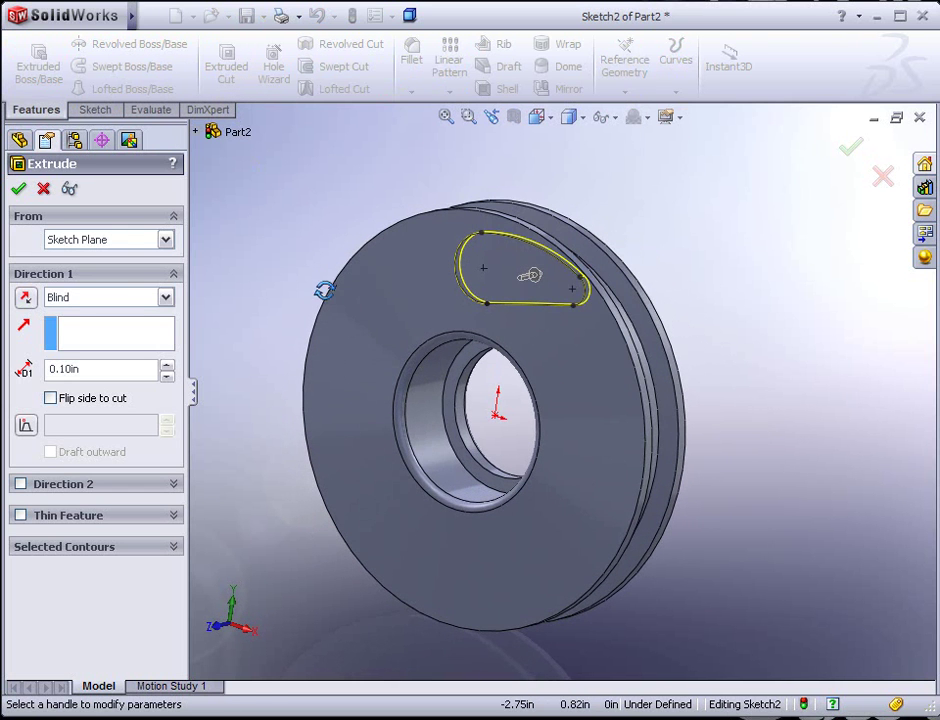
left_click(166, 297)
left_click(108, 328)
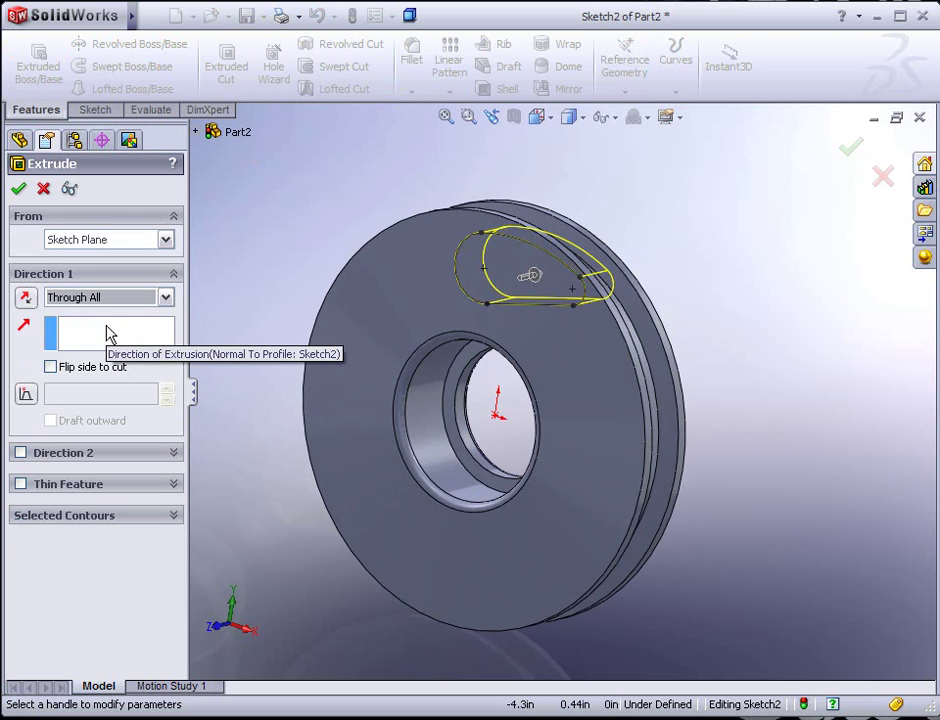
mouse_move(285, 330)
middle_mouse_down()
mouse_move(306, 328)
mouse_move(254, 308)
mouse_move(236, 313)
mouse_move(252, 311)
mouse_move(283, 352)
middle_mouse_up()
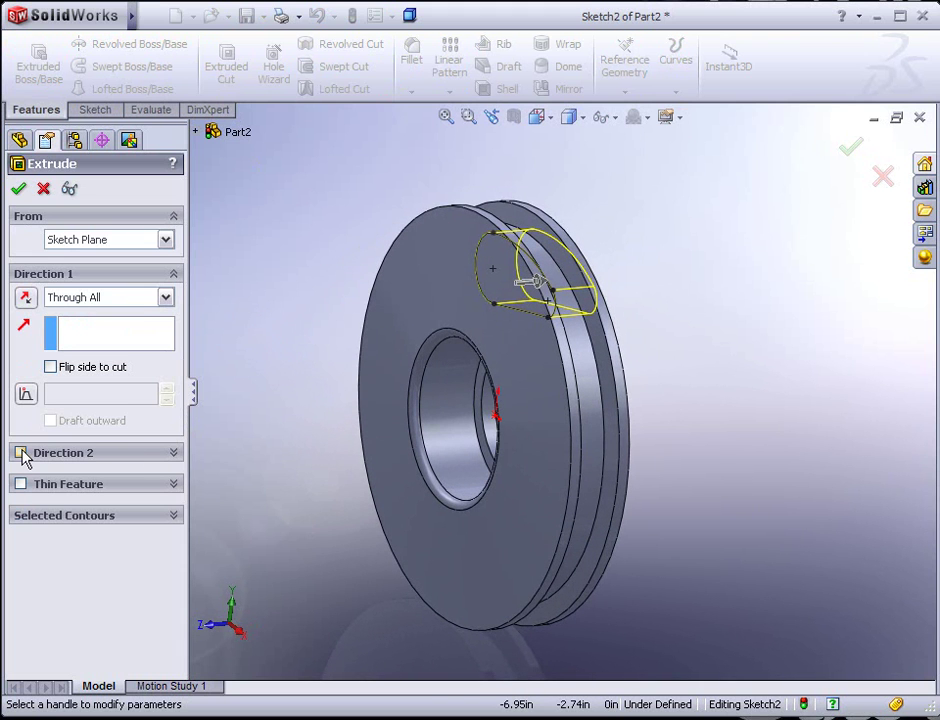
left_click(21, 453)
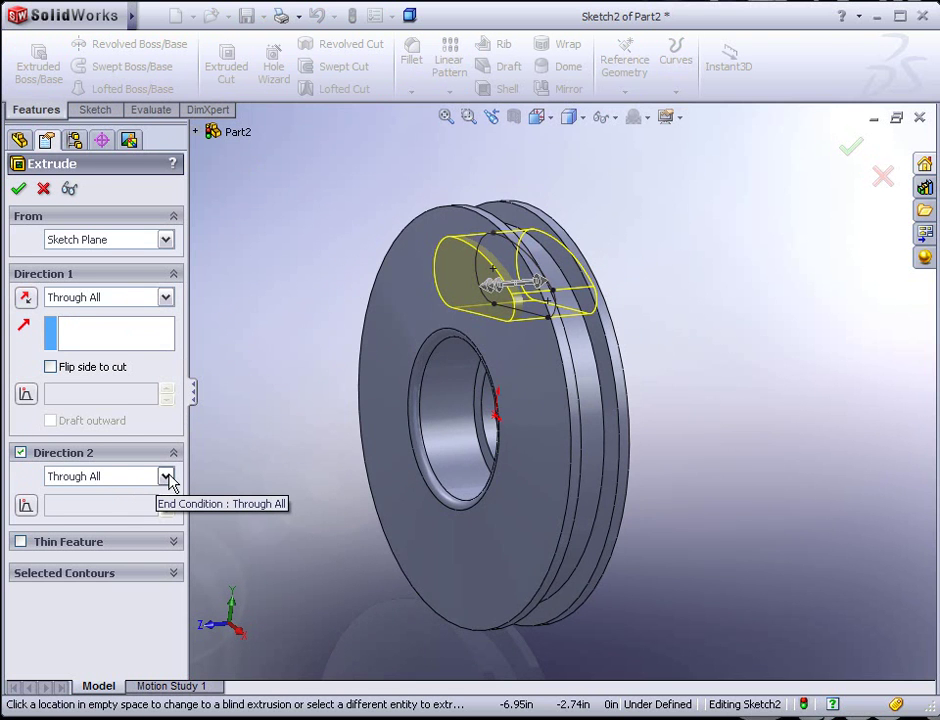
mouse_move(250, 445)
middle_mouse_down()
mouse_move(283, 426)
mouse_move(250, 420)
mouse_move(269, 428)
mouse_move(248, 433)
middle_mouse_up()
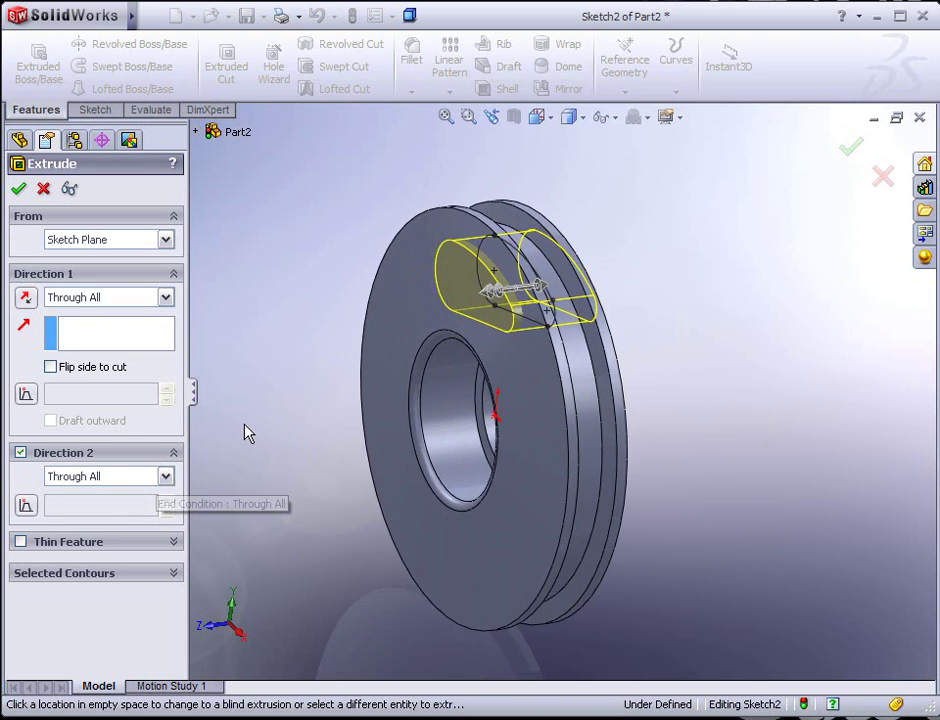
left_click(18, 188)
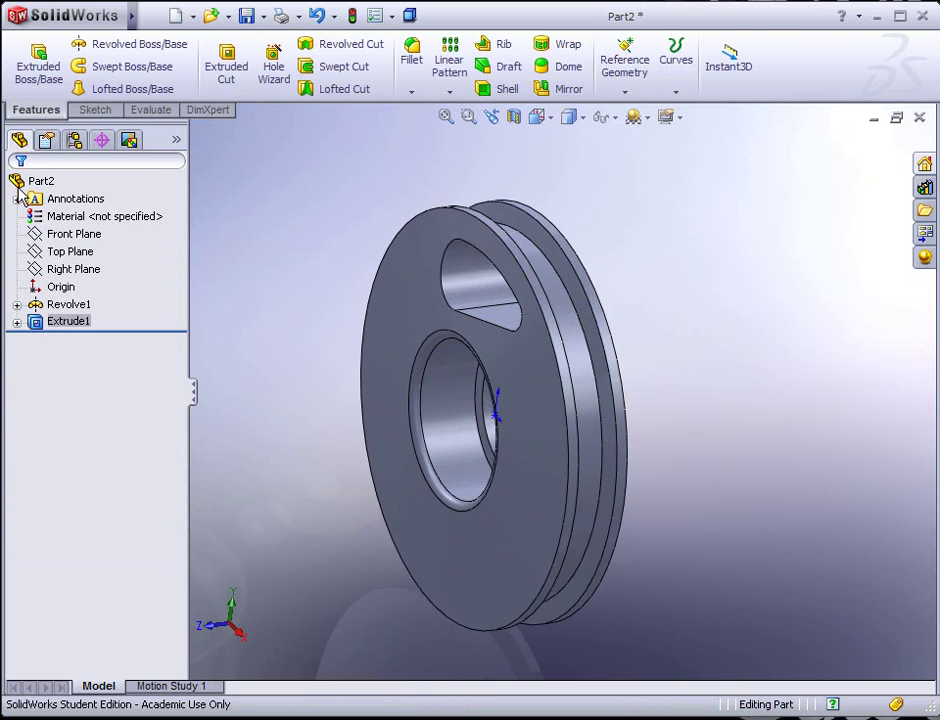
middle_click_drag(308, 426, 350, 380)
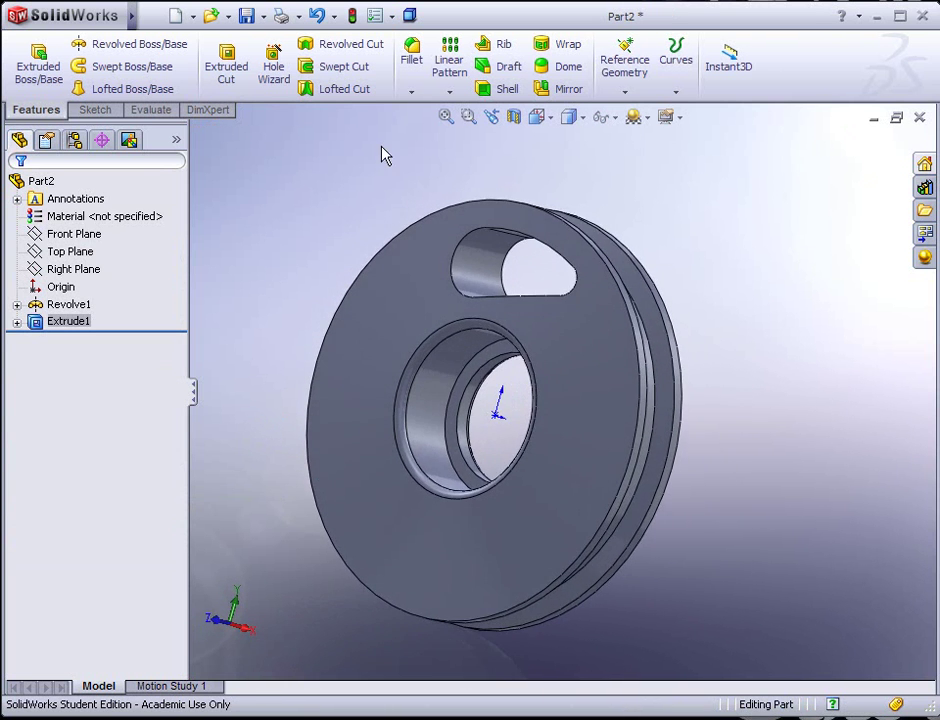
Step: Add Fillet1 with a 0.20 in radius on the spoke cutout's inner wall edges
left_click(411, 52)
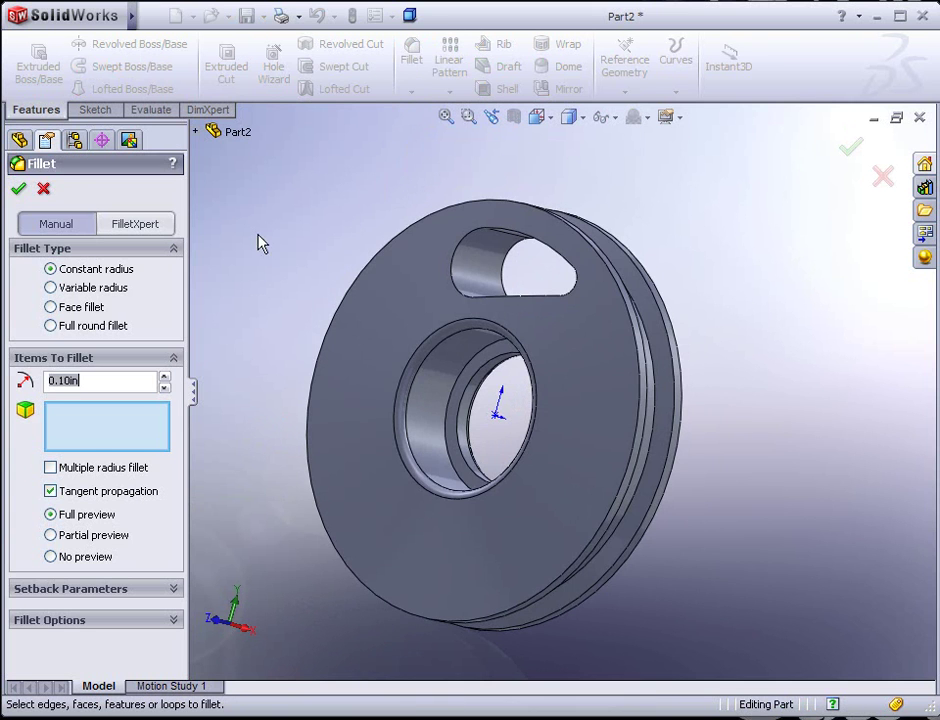
type(".")
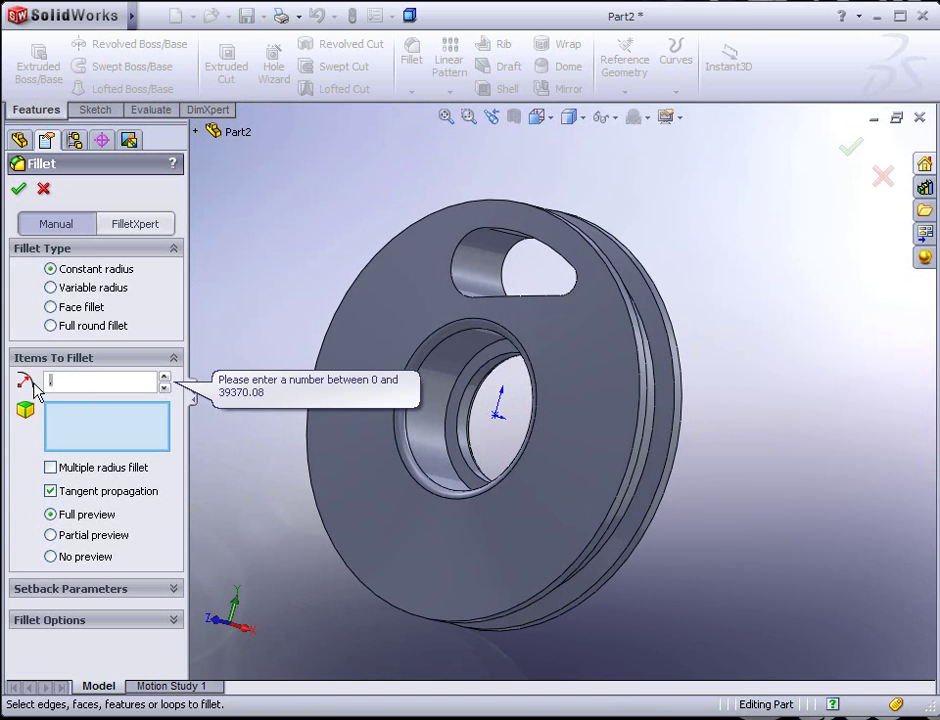
type("25")
left_click(487, 275)
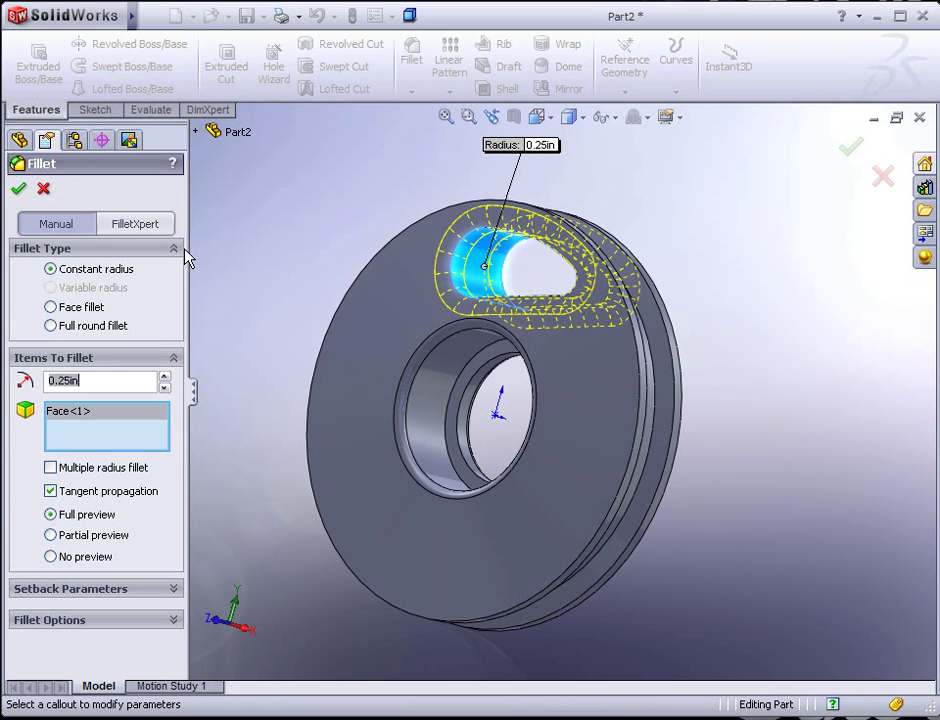
left_click(72, 378)
key("Return")
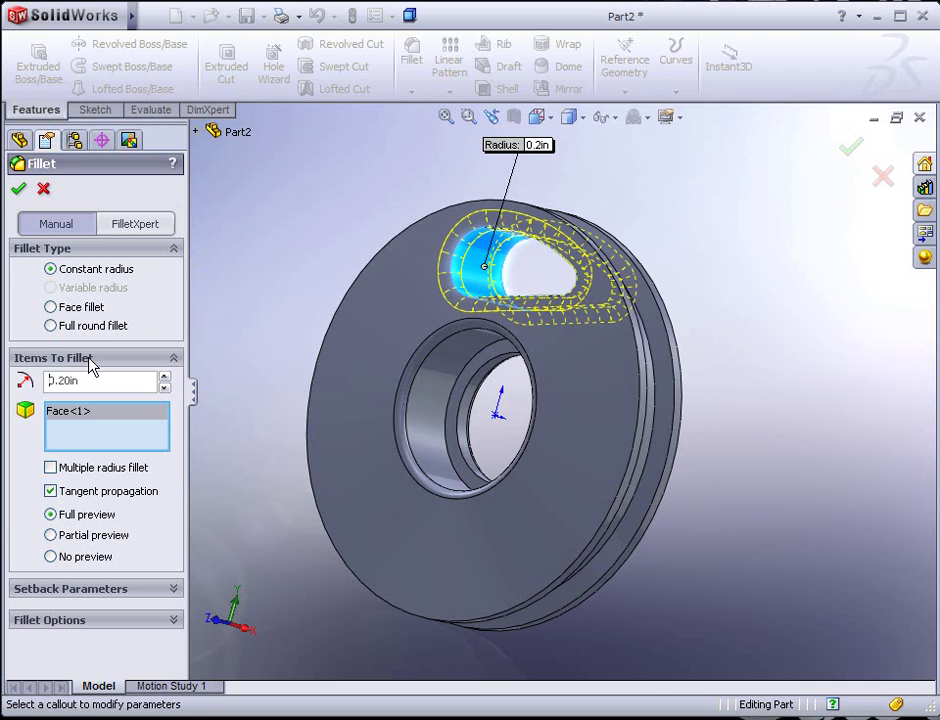
middle_click_drag(430, 395, 452, 305)
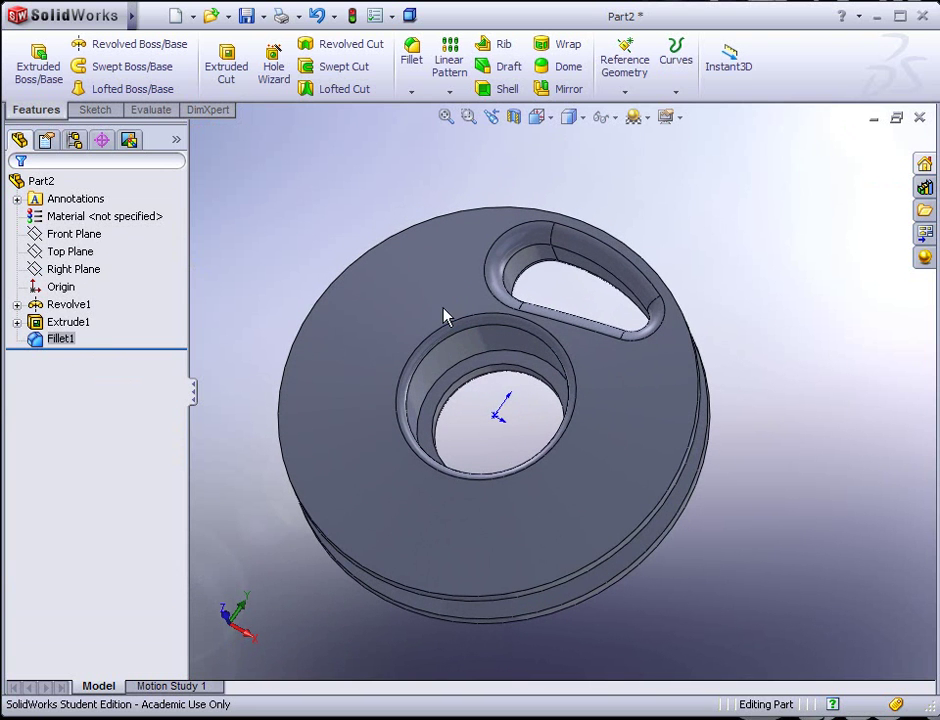
Step: Turn on View > Temporary Axes to show the axis through the hub bore
mouse_move(131, 16)
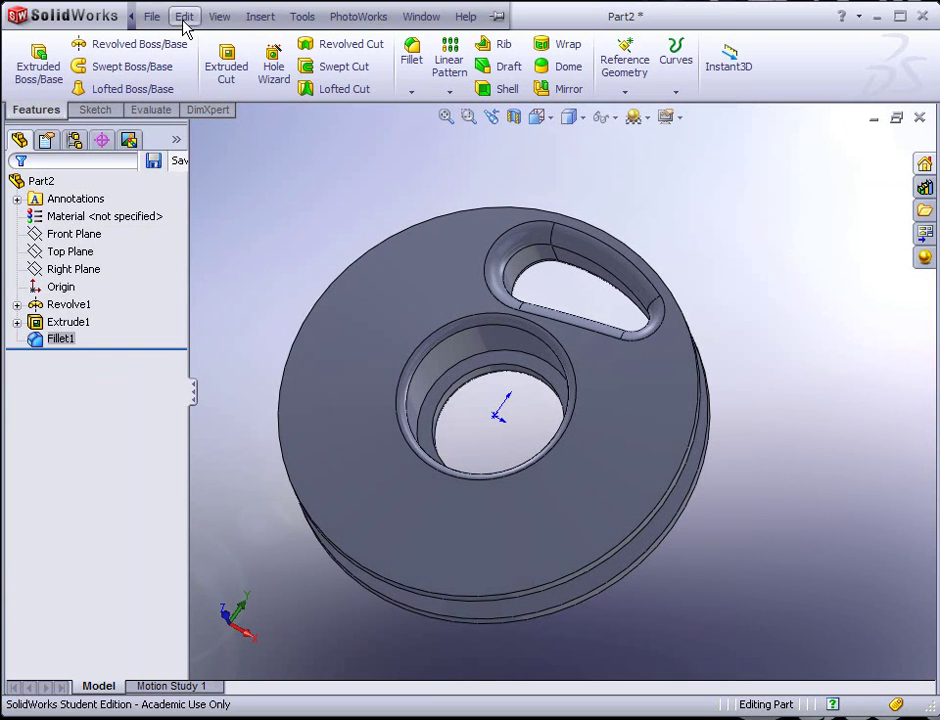
left_click(219, 17)
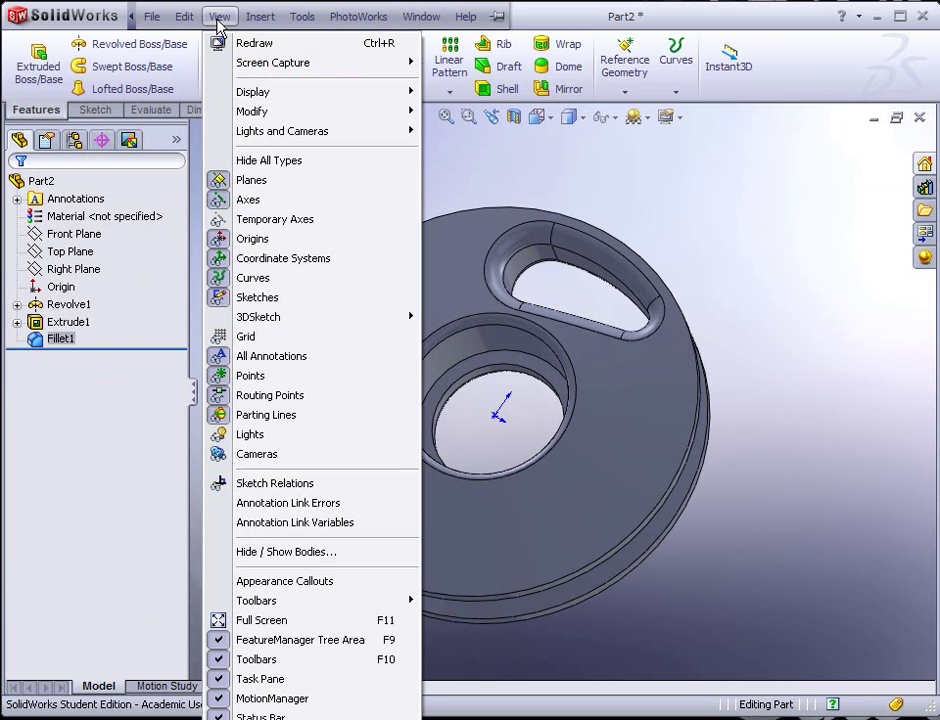
left_click(240, 220)
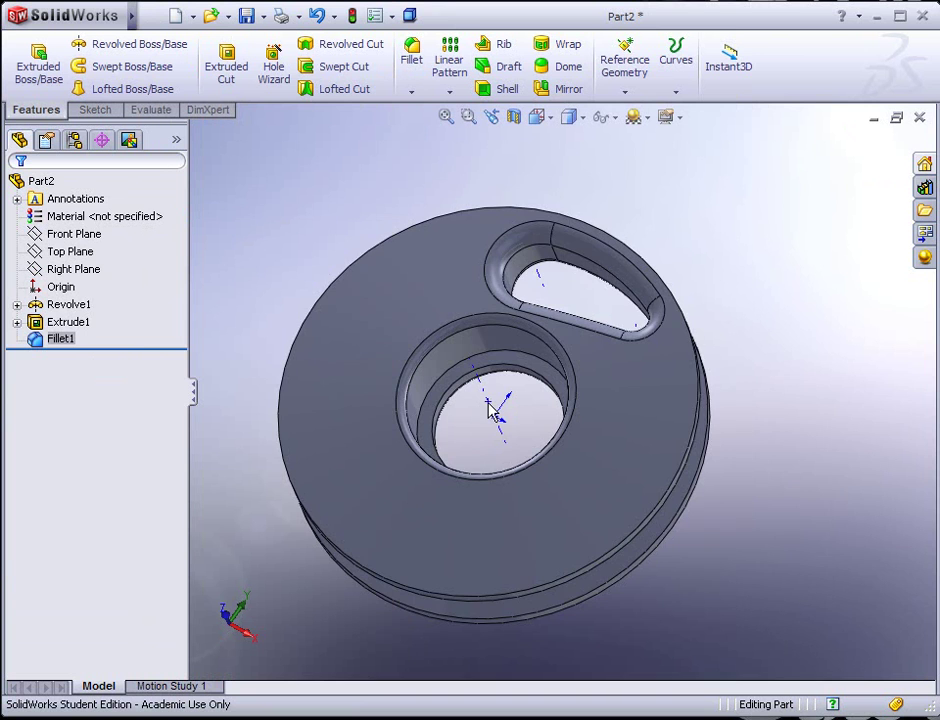
middle_click_drag(490, 410, 485, 400)
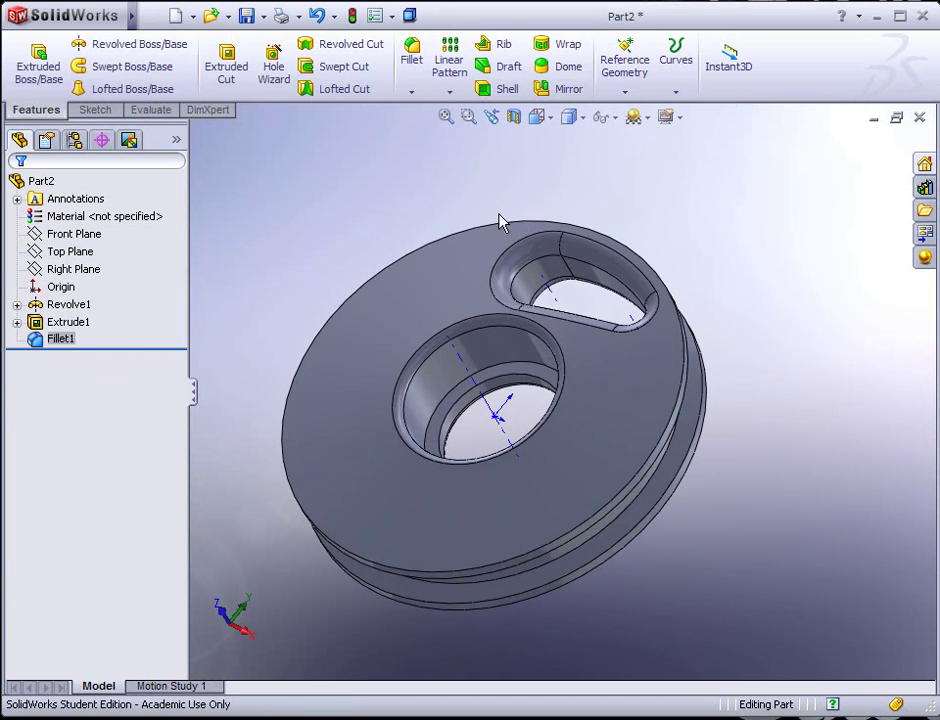
Step: Start a Circular Pattern about the hub hole's axis with equal spacing and 5 instances
left_click(450, 93)
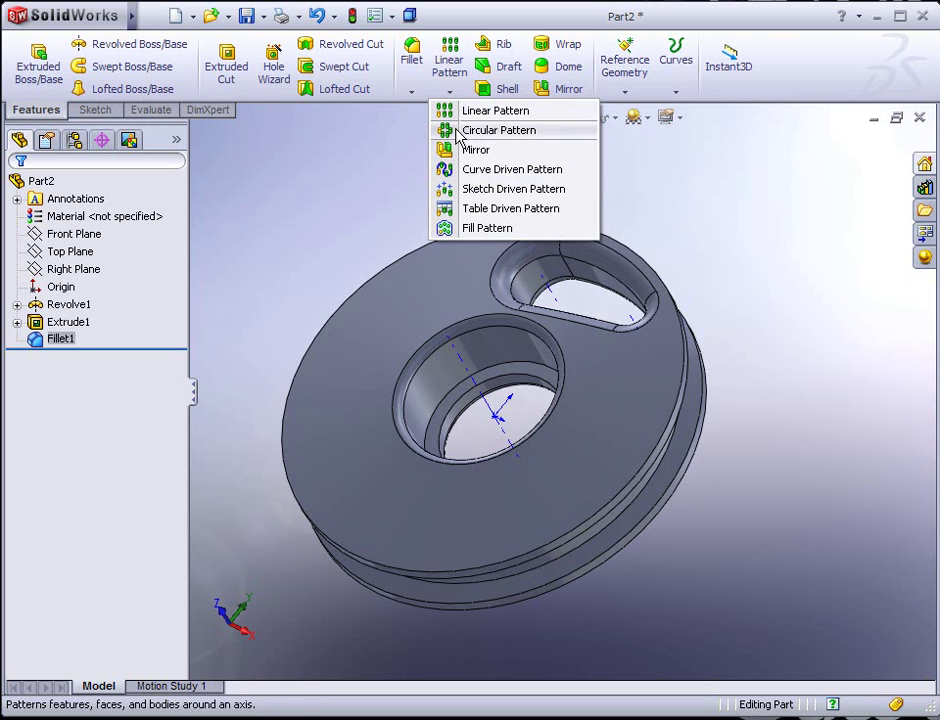
left_click(459, 132)
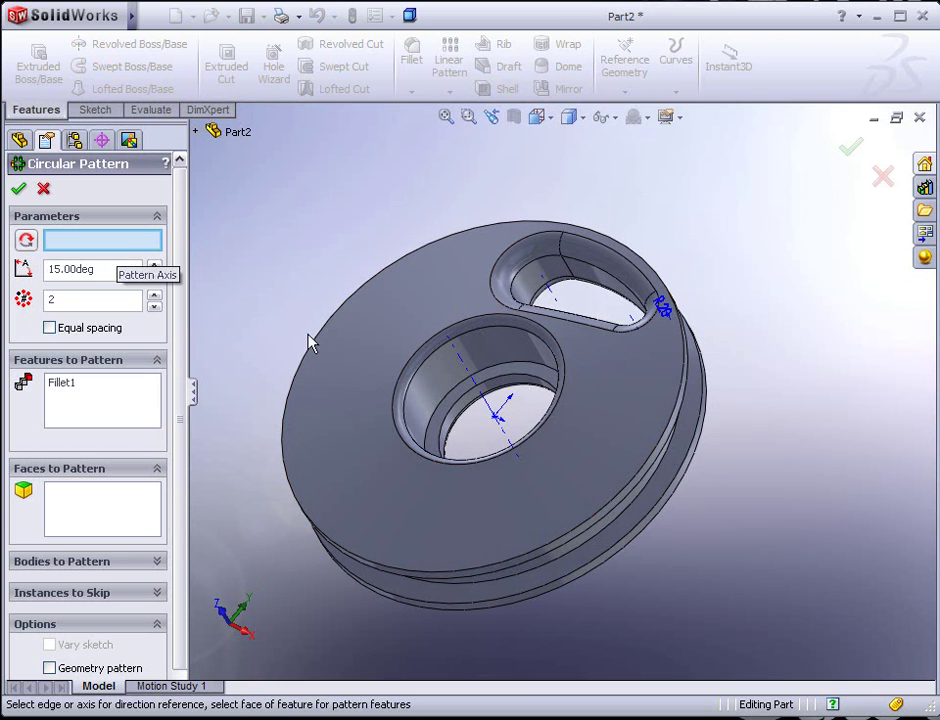
left_click(490, 410)
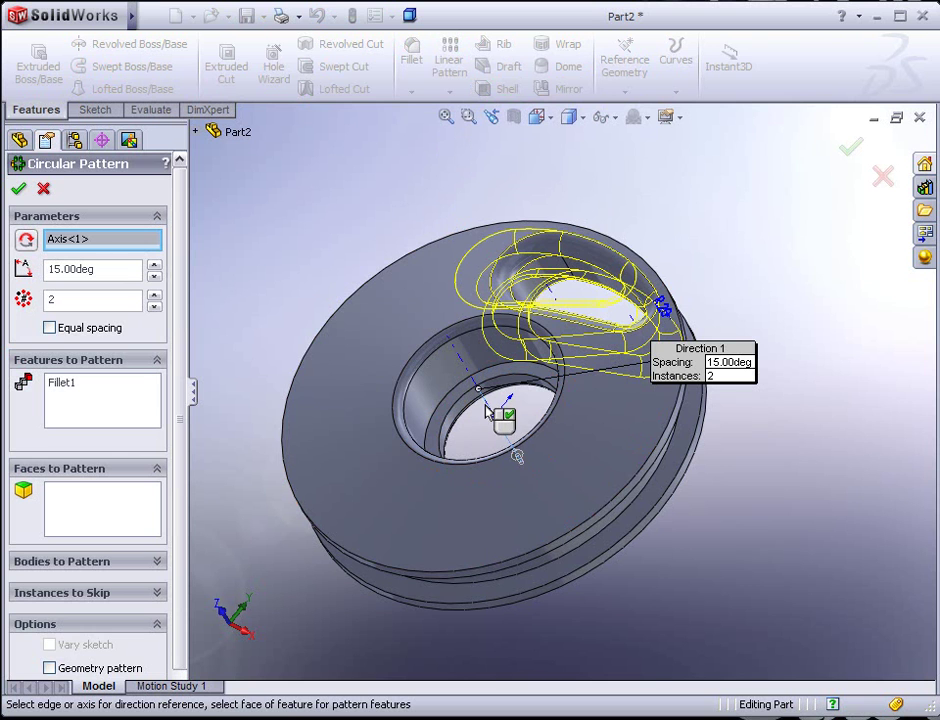
left_click(50, 328)
left_click(155, 296)
left_click(155, 296)
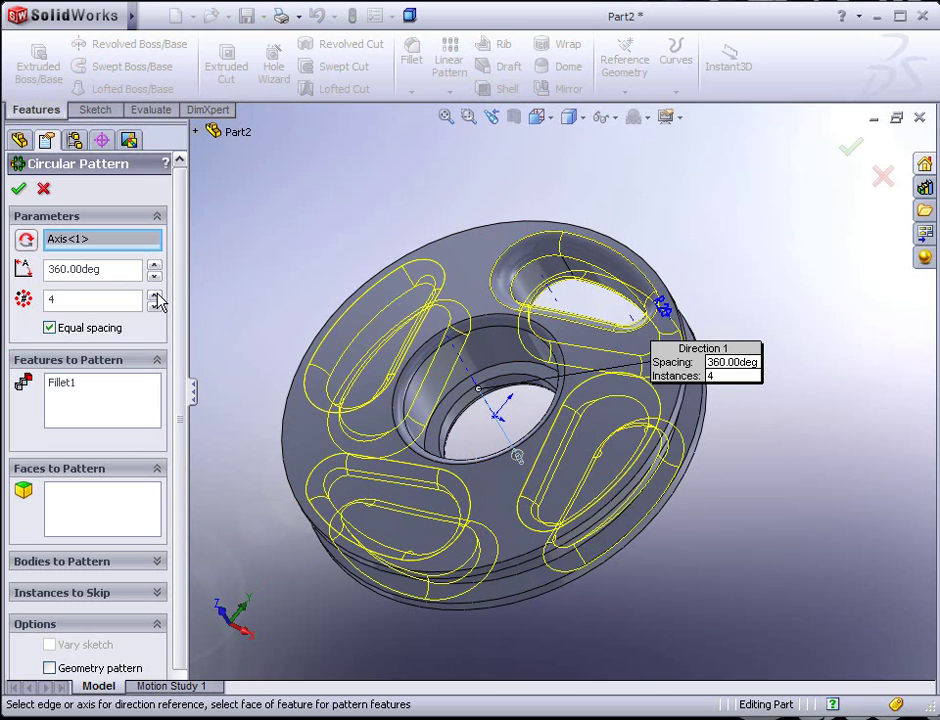
left_click(155, 296)
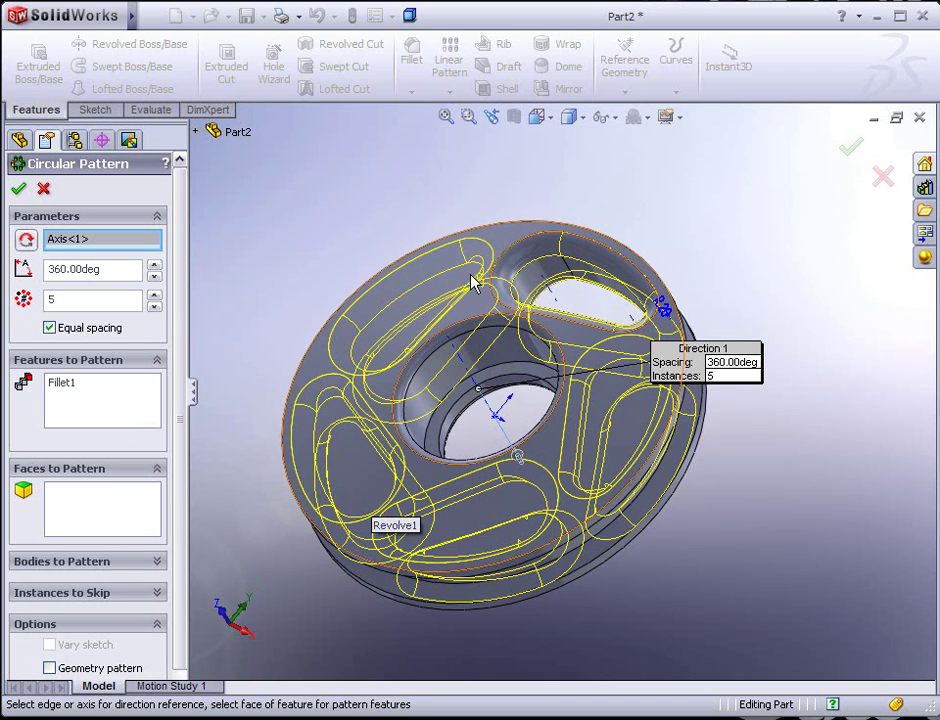
Step: Reselect the hub axis, add Extrude1 and Fillet1 as patterned features, and confirm CirPattern1
left_click(535, 280)
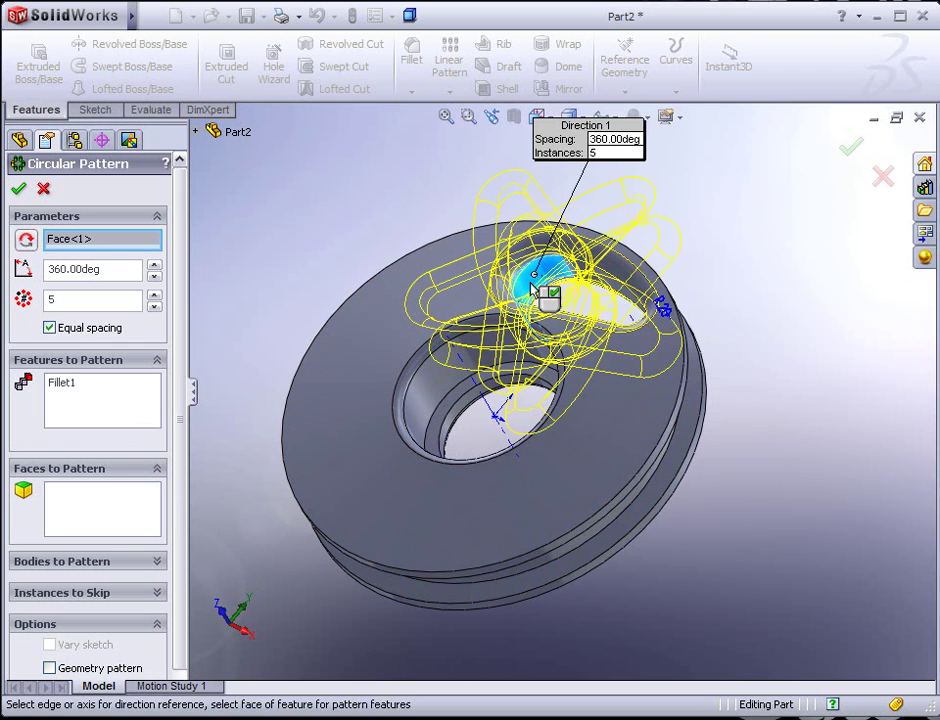
left_click(537, 284)
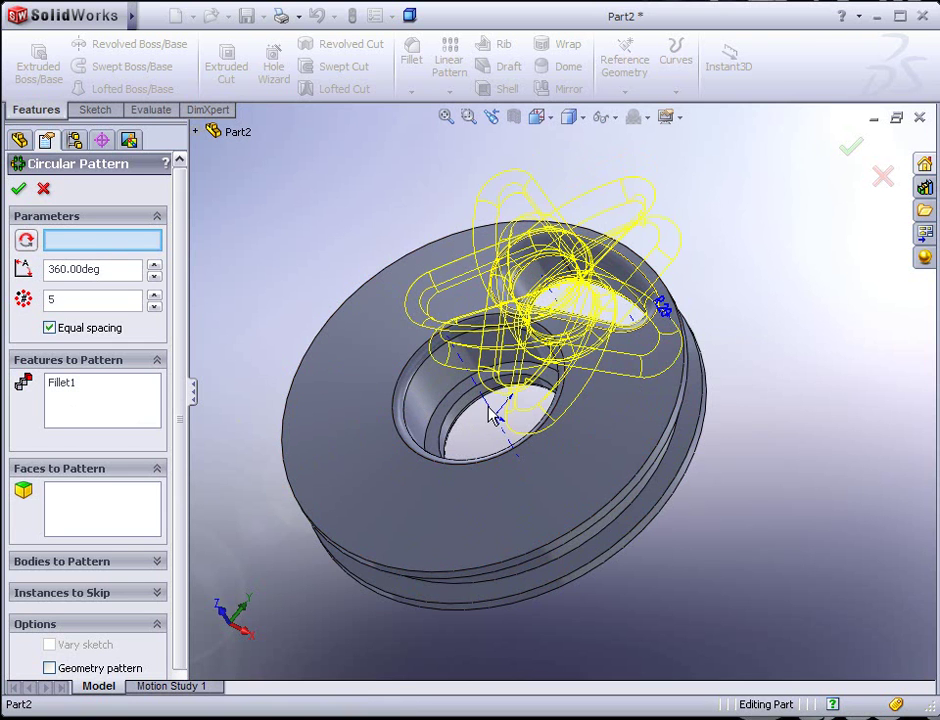
left_click(492, 418)
left_click(78, 410)
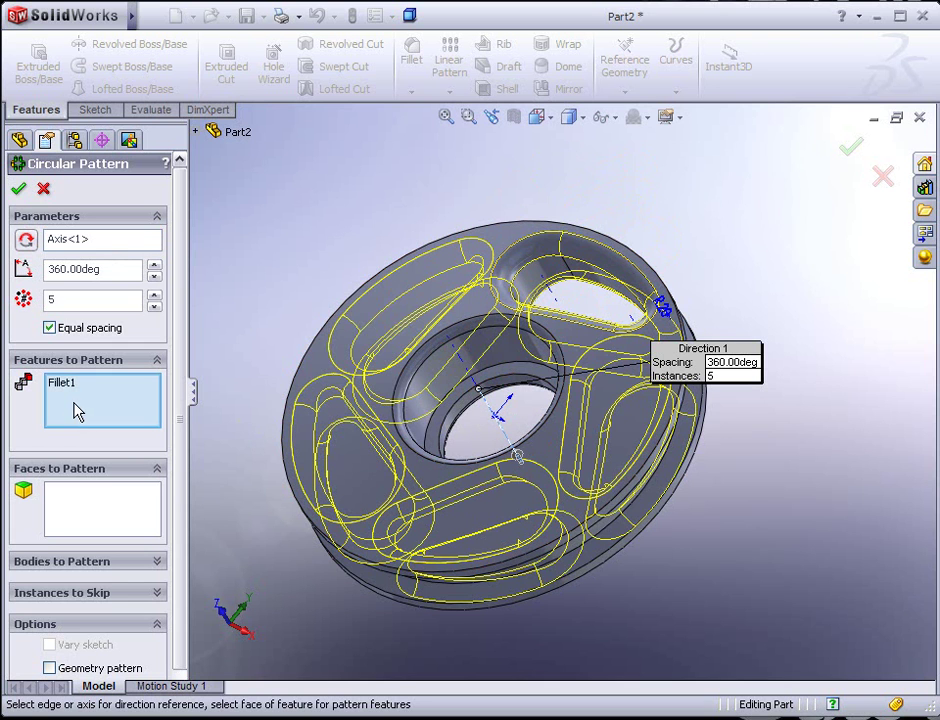
left_click(532, 290)
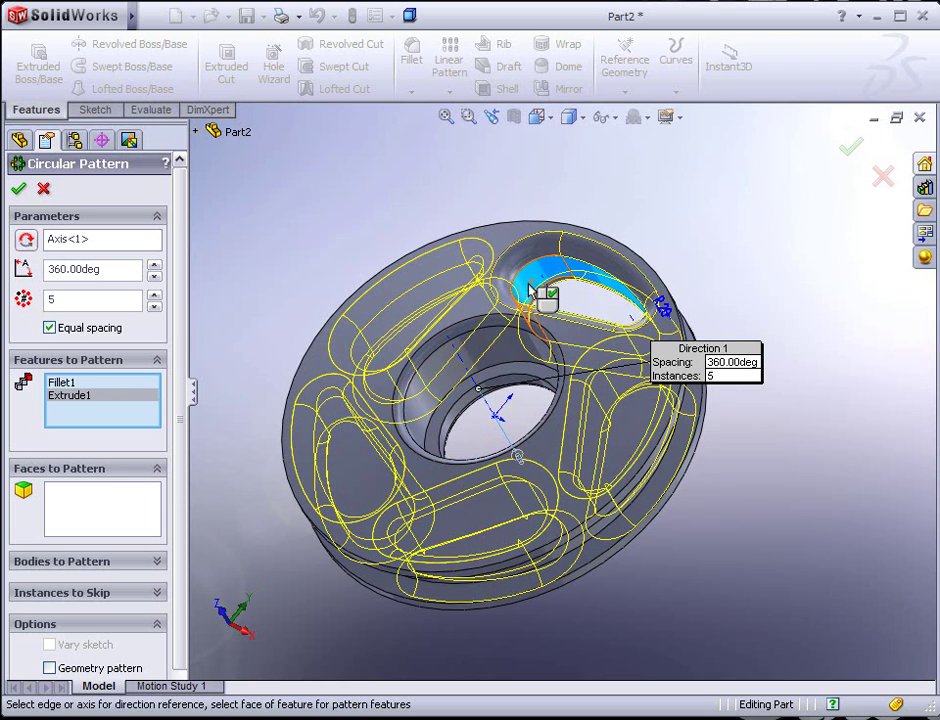
left_click(196, 133)
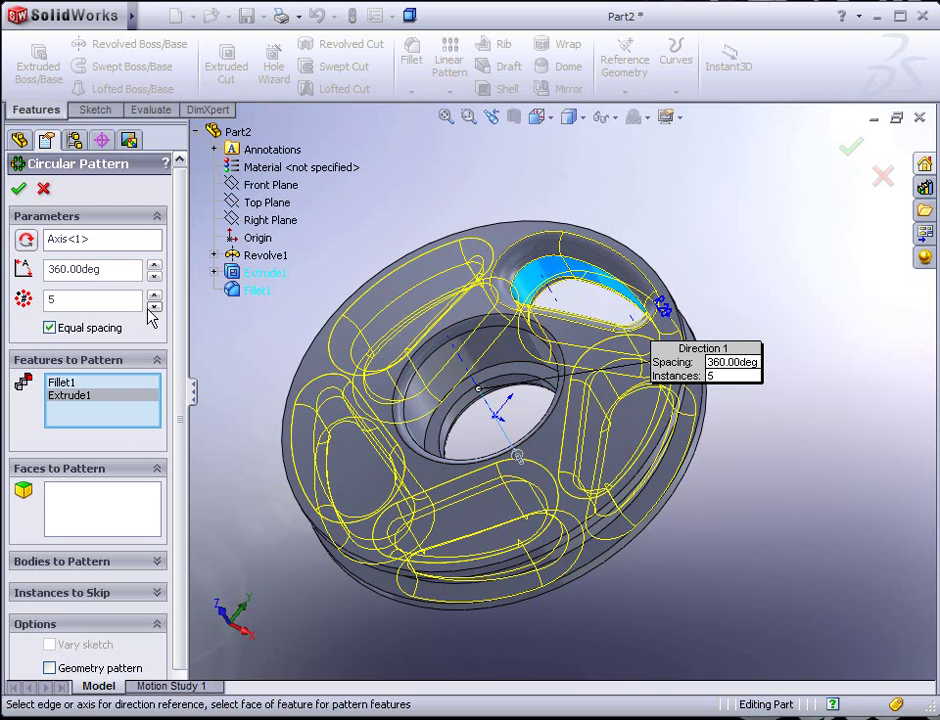
left_click(19, 191)
middle_click_drag(262, 244, 525, 308)
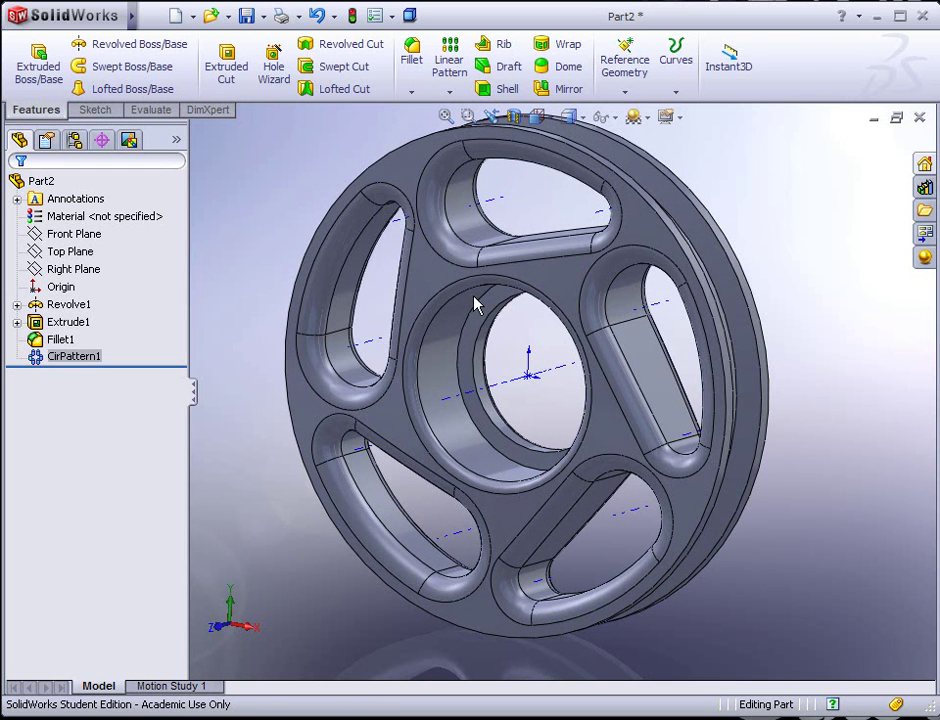